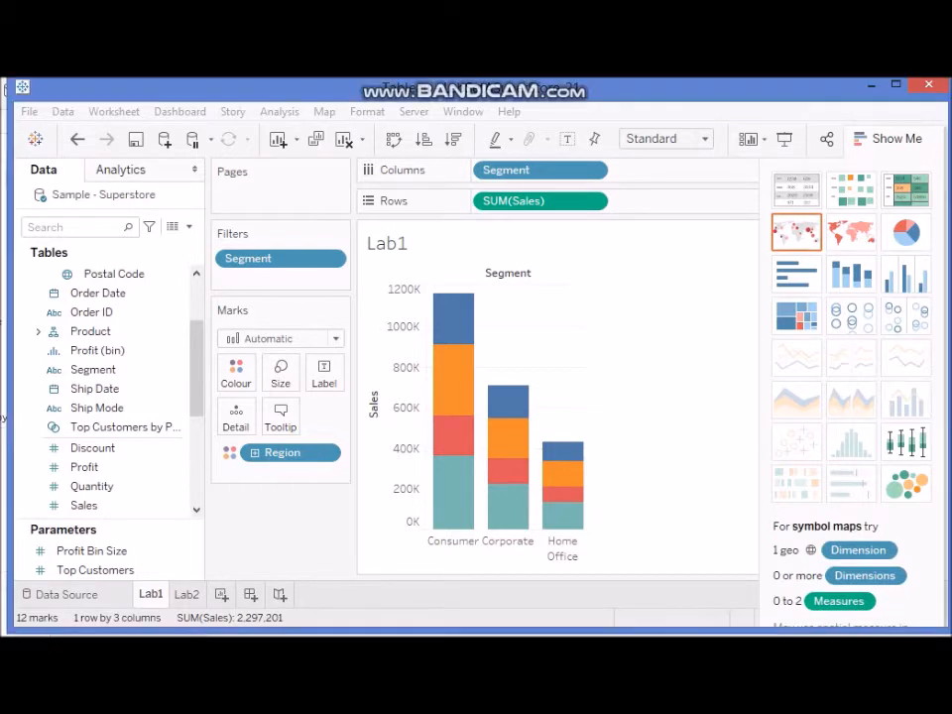
Step: Add a new worksheet to the workbook and rename it Lab3
click(186, 595)
click(149, 594)
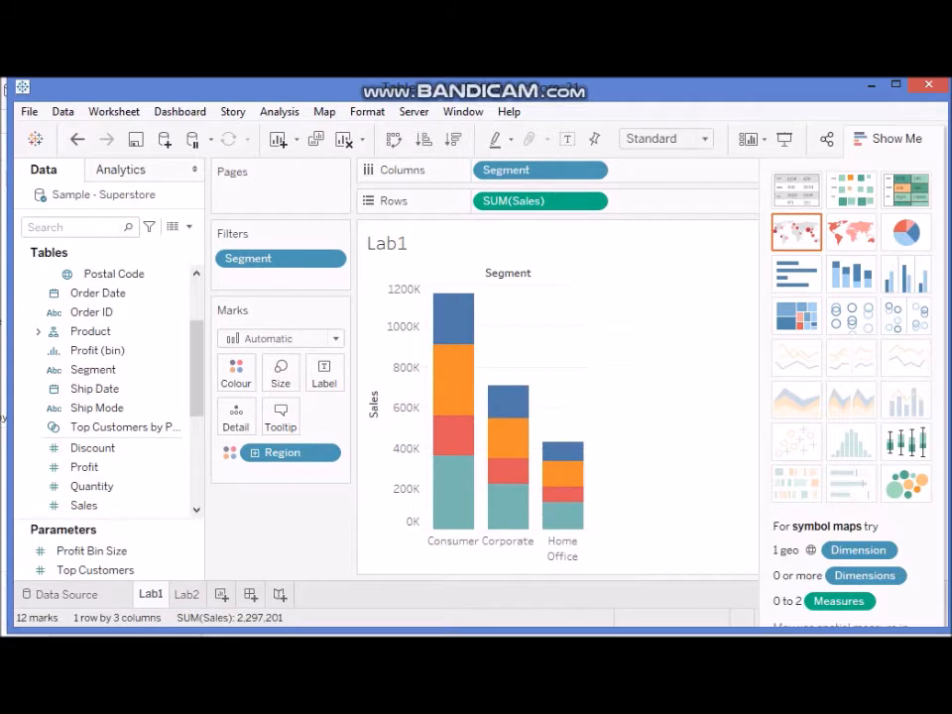
click(221, 595)
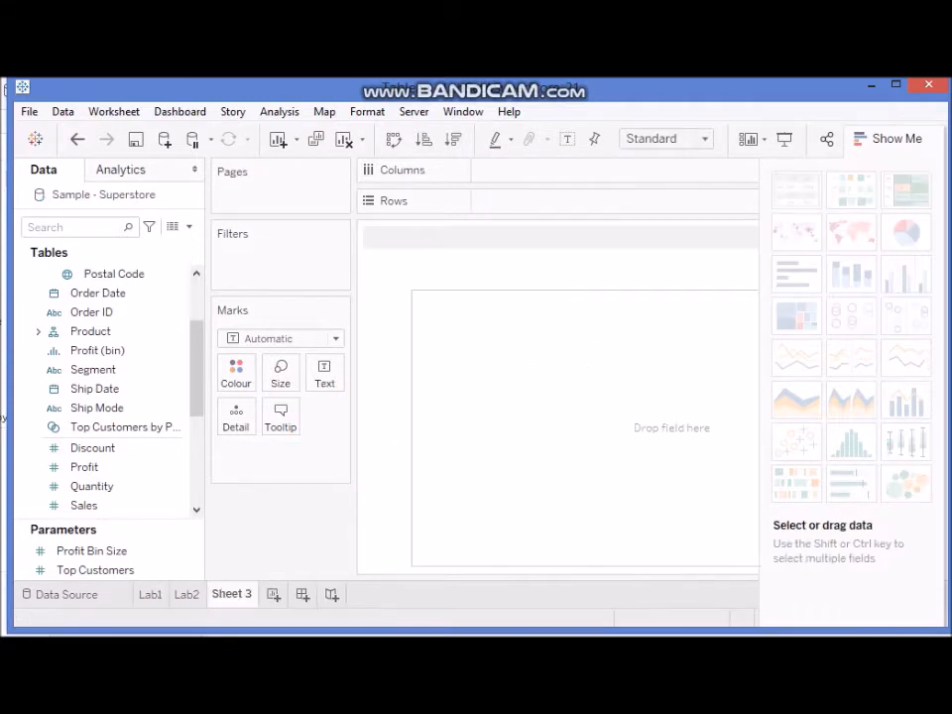
right_click(228, 594)
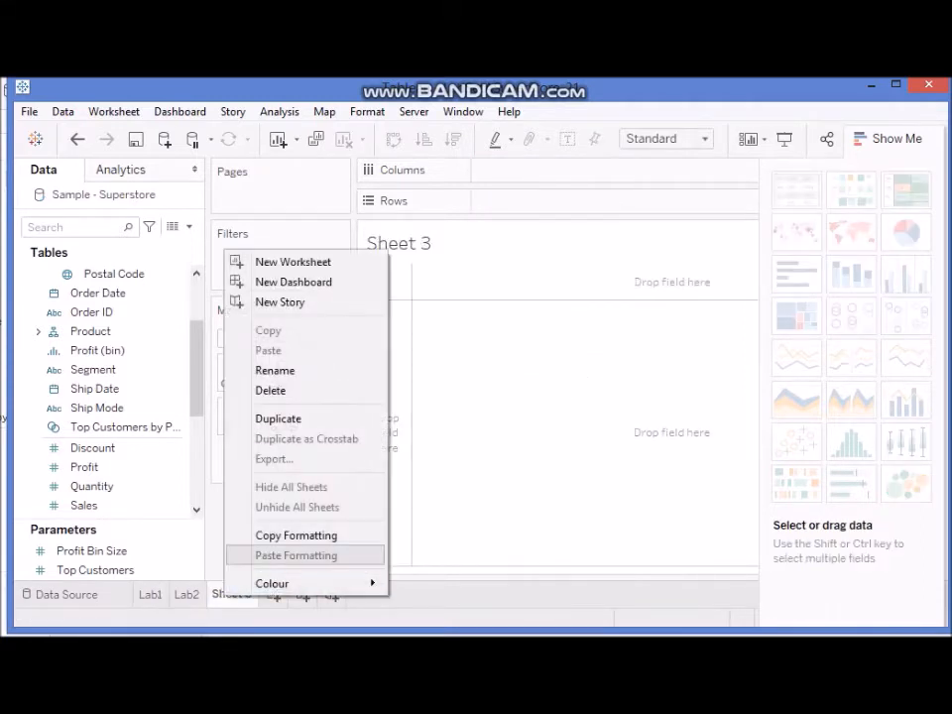
click(275, 370)
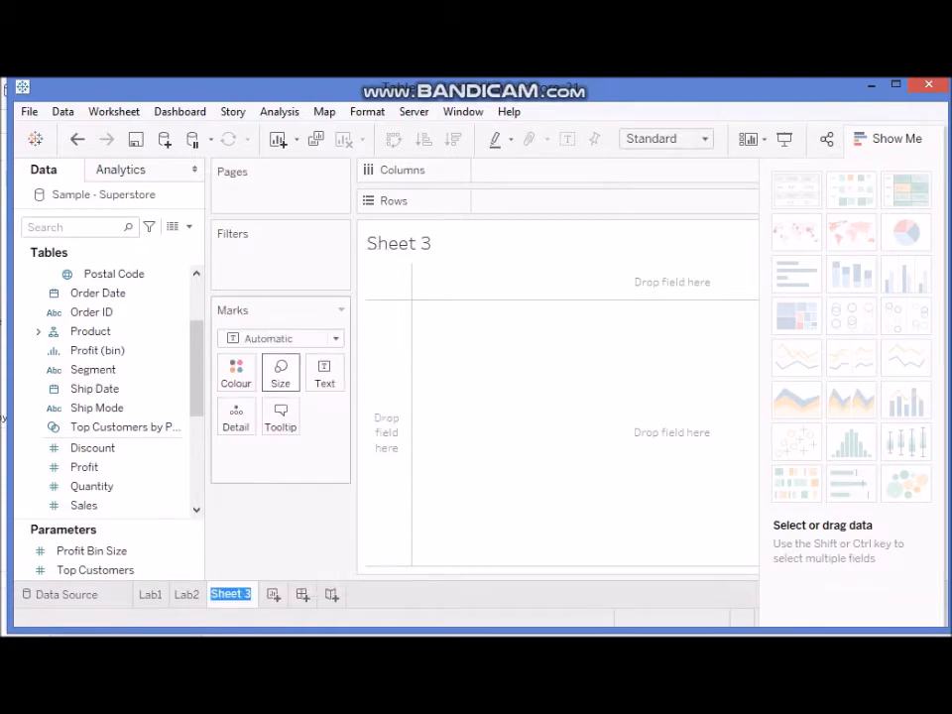
text(Lab3)
key(Return)
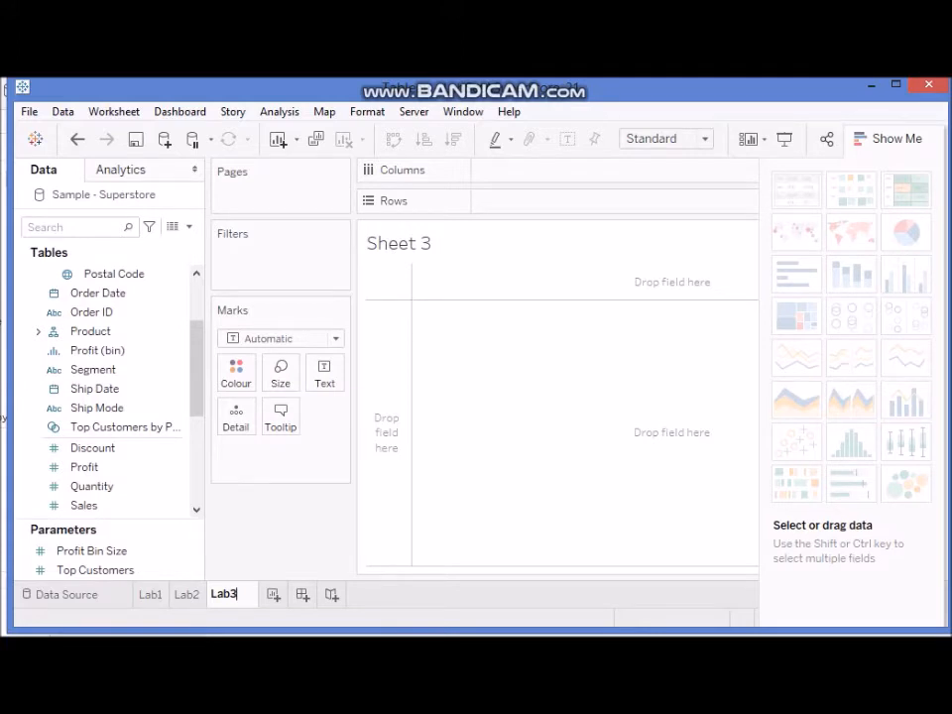
key(Return)
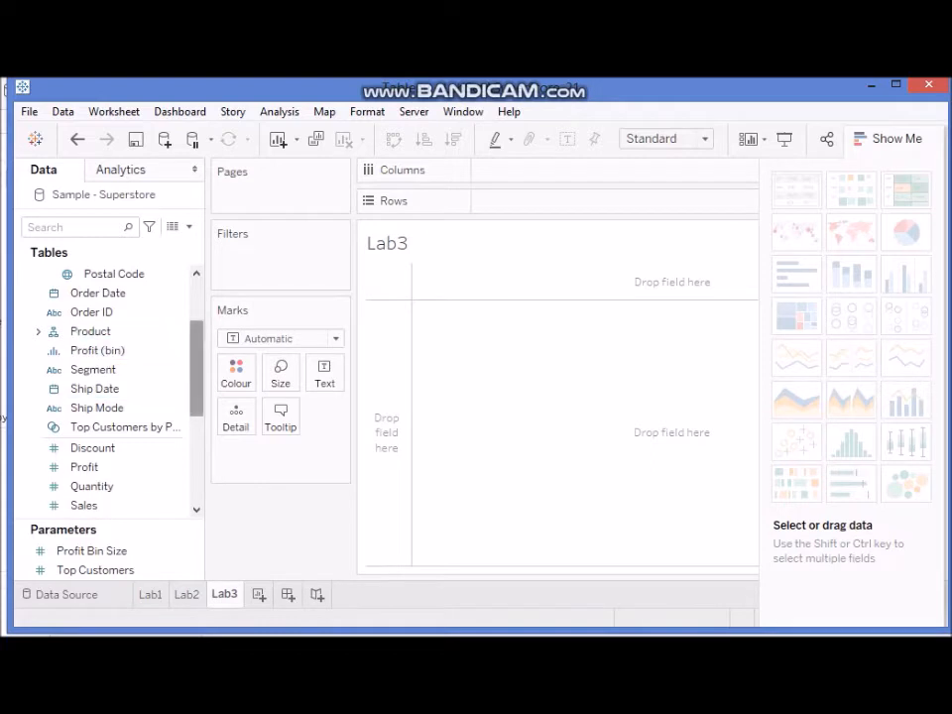
Step: Collapse the Location hierarchy in the field list and place the Product hierarchy on Columns
scroll(89, 331, up, 3)
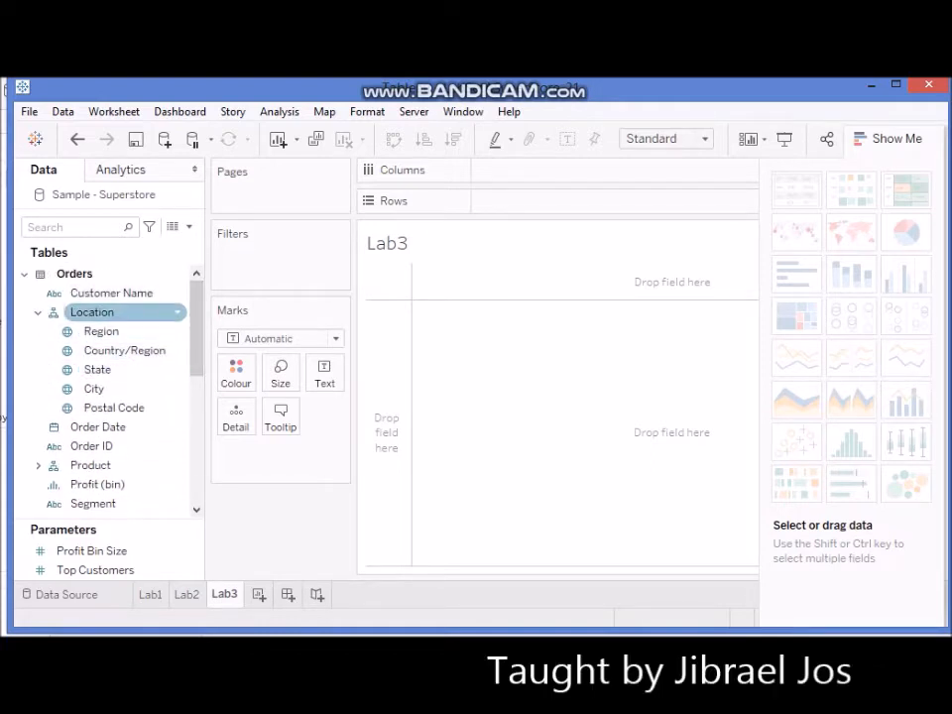
click(38, 312)
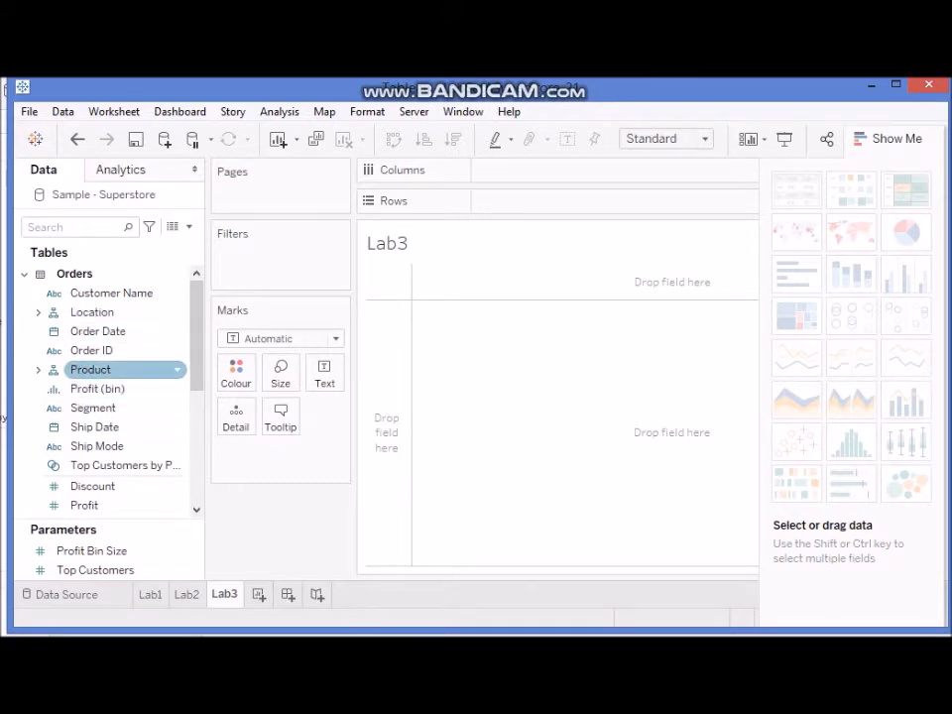
drag(100, 368, 496, 169)
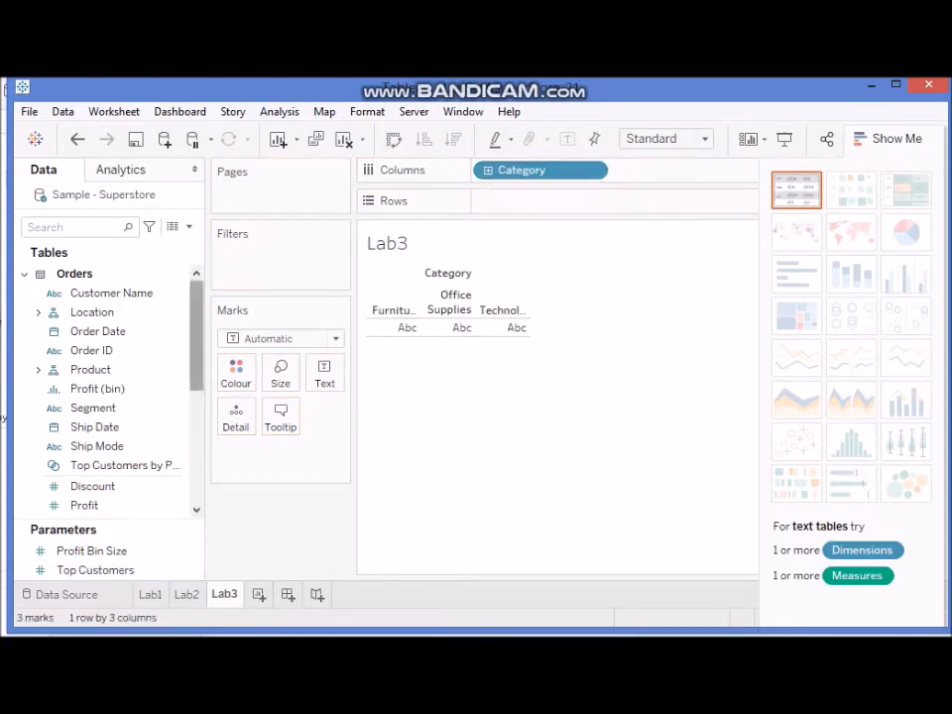
Step: Add the Profit and Sales measures to the view, with Sales first and Profit second on Rows
scroll(109, 416, down, 5)
scroll(38, 437, up, 3)
scroll(100, 313, up, 1)
scroll(99, 313, down, 1)
drag(84, 295, 426, 336)
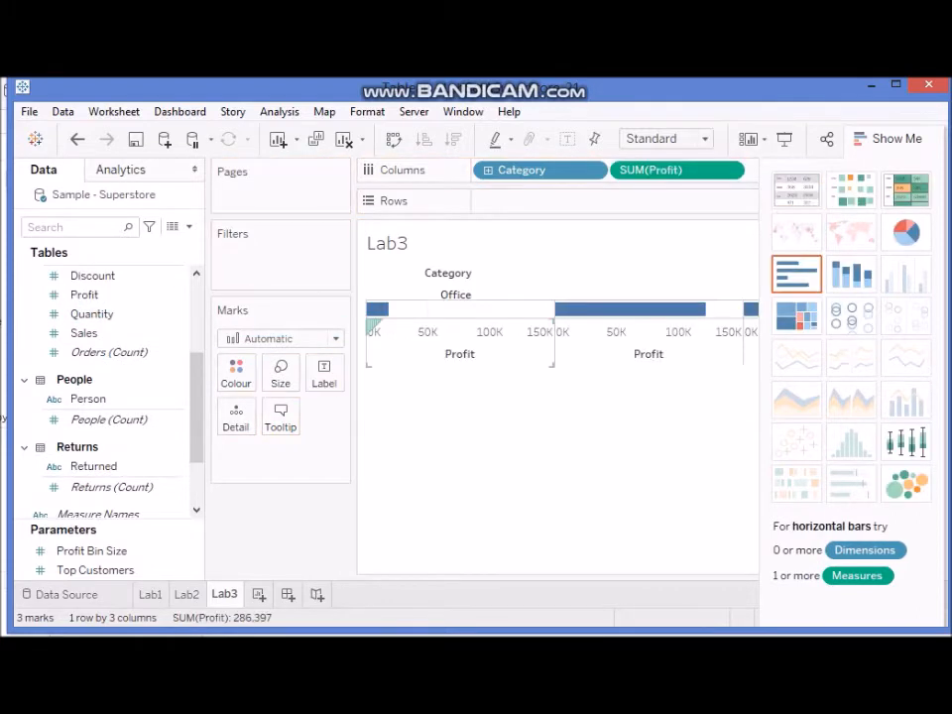
click(89, 333)
drag(89, 333, 523, 416)
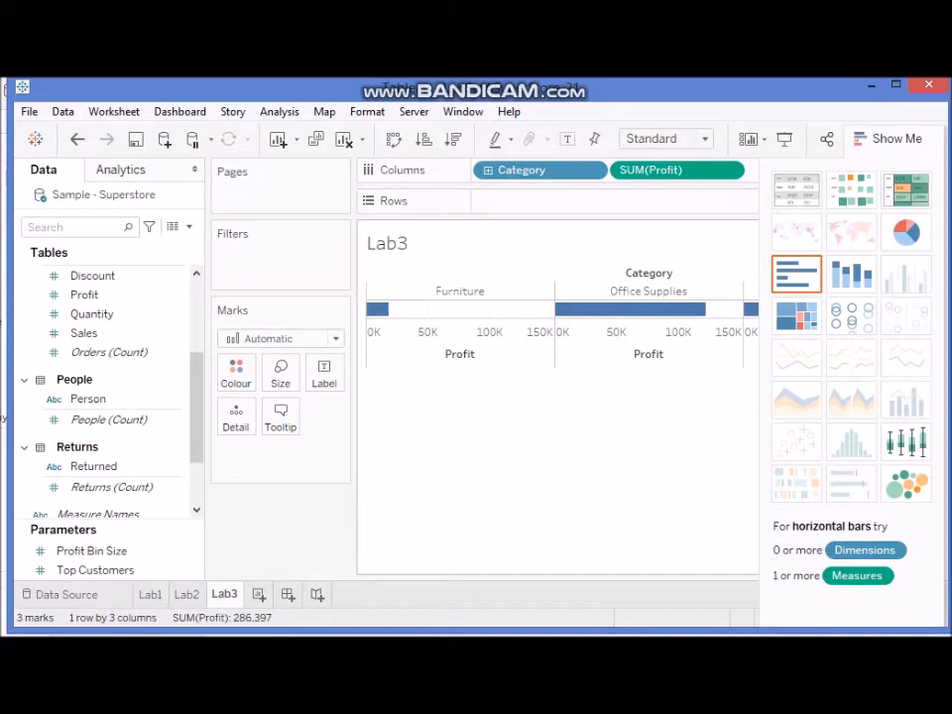
drag(84, 333, 549, 203)
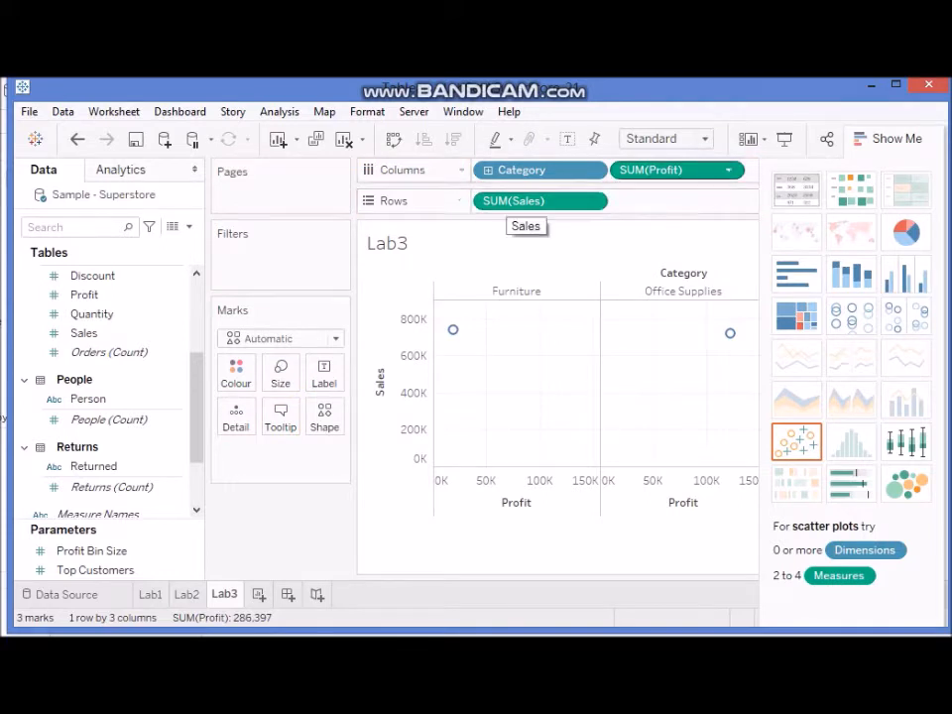
drag(674, 170, 669, 202)
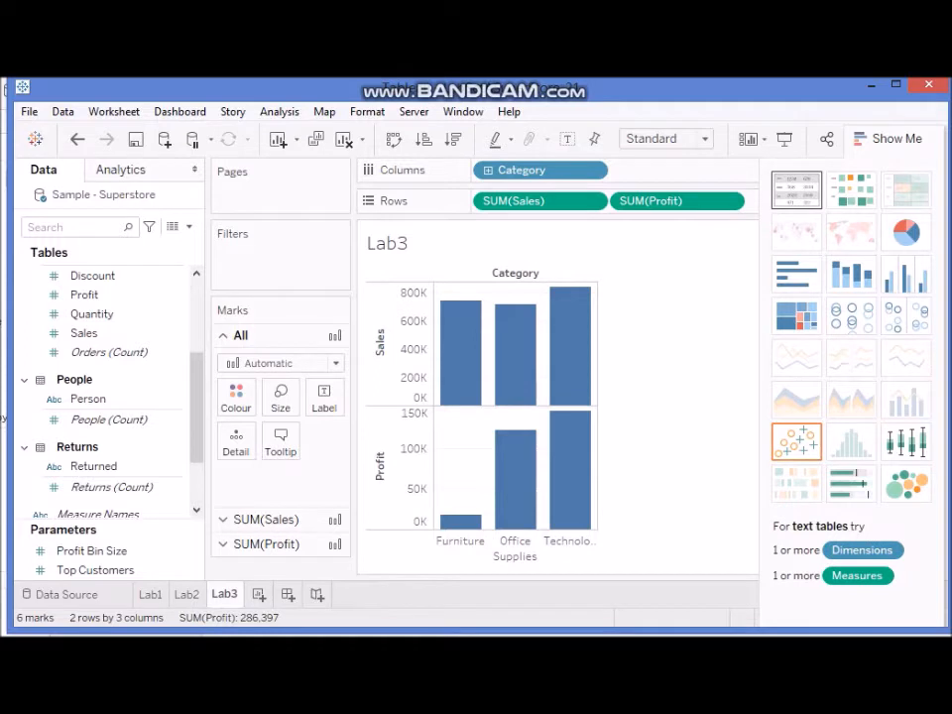
Step: Convert the bar charts to a text table of Profit and Sales by Category, and hide the chart suggestions
click(796, 189)
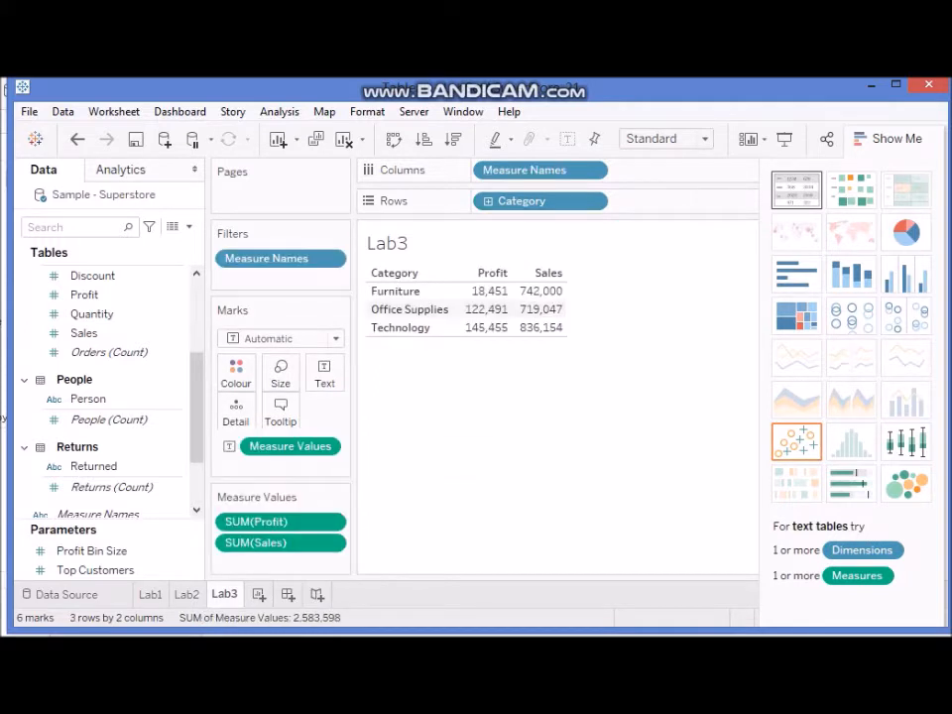
click(892, 139)
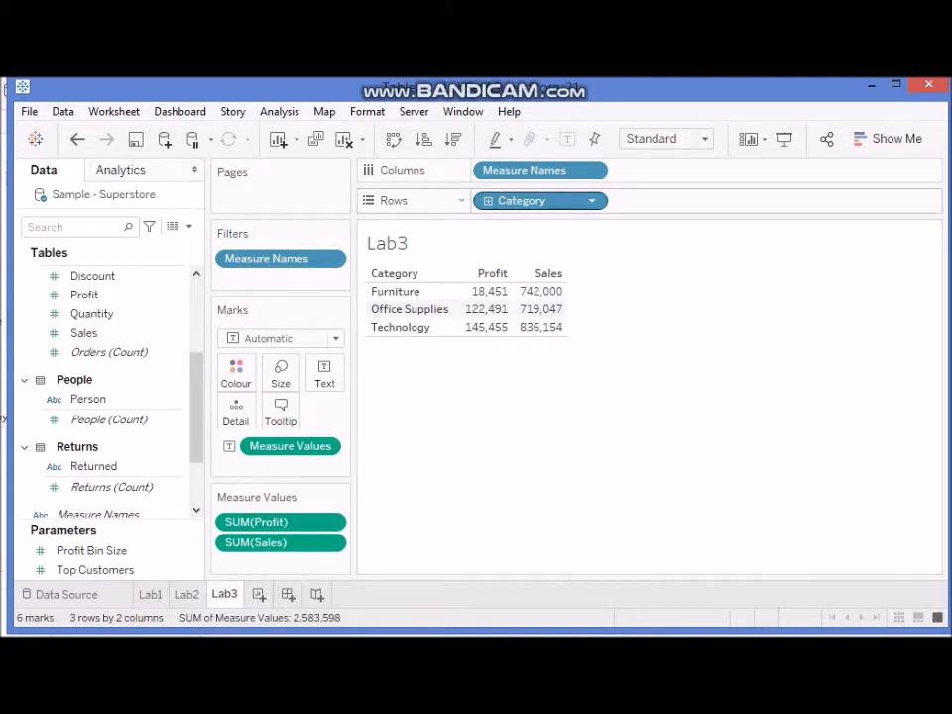
Step: Drill the Category hierarchy on Rows down to Sub-Category and Manufacturer
click(487, 200)
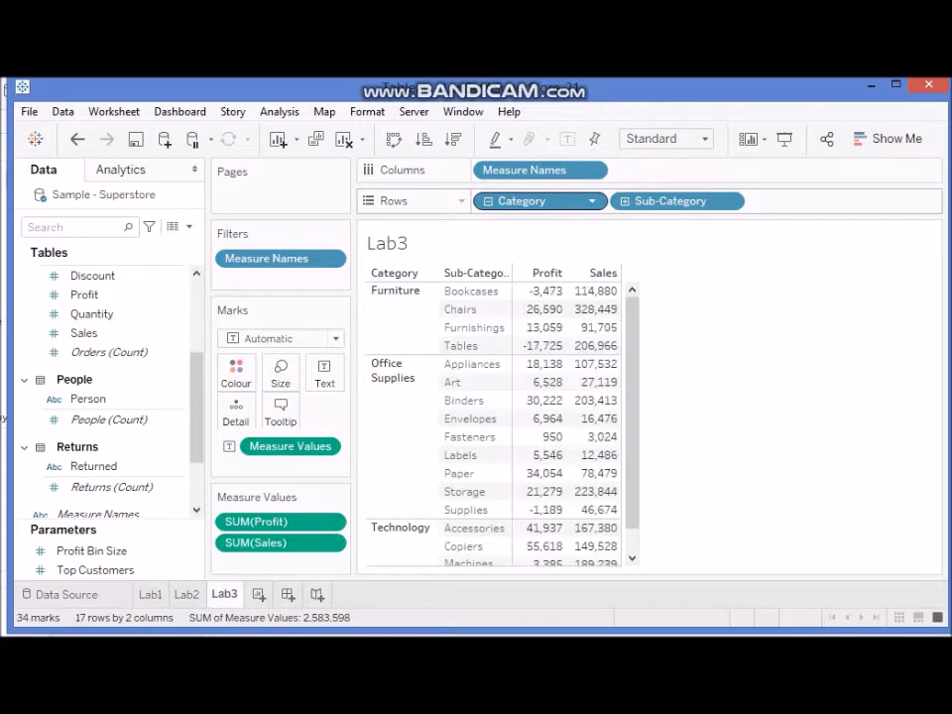
click(487, 200)
click(486, 201)
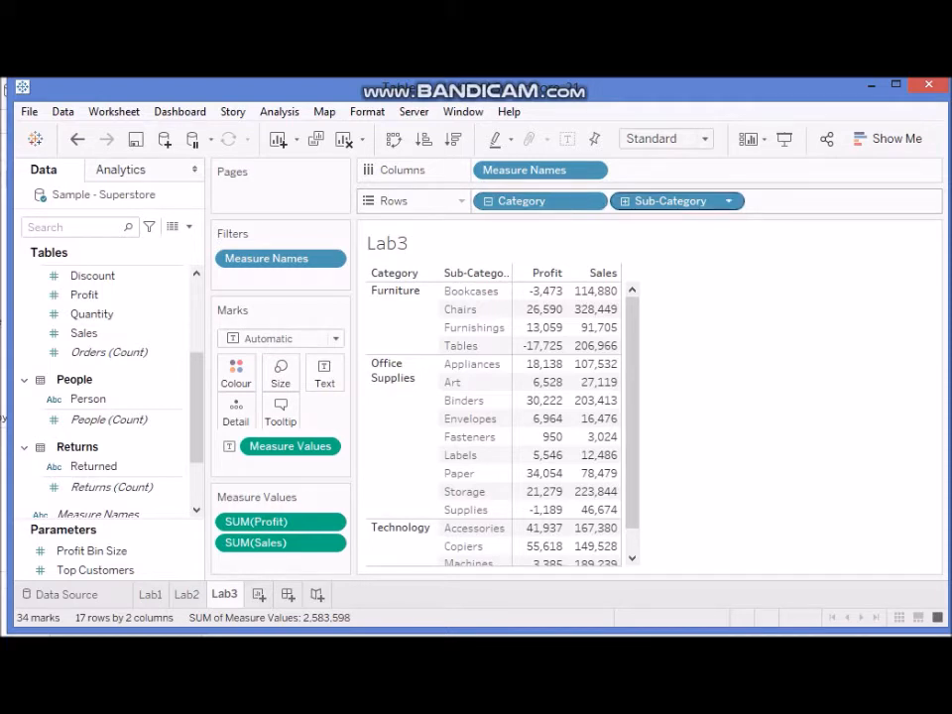
click(624, 201)
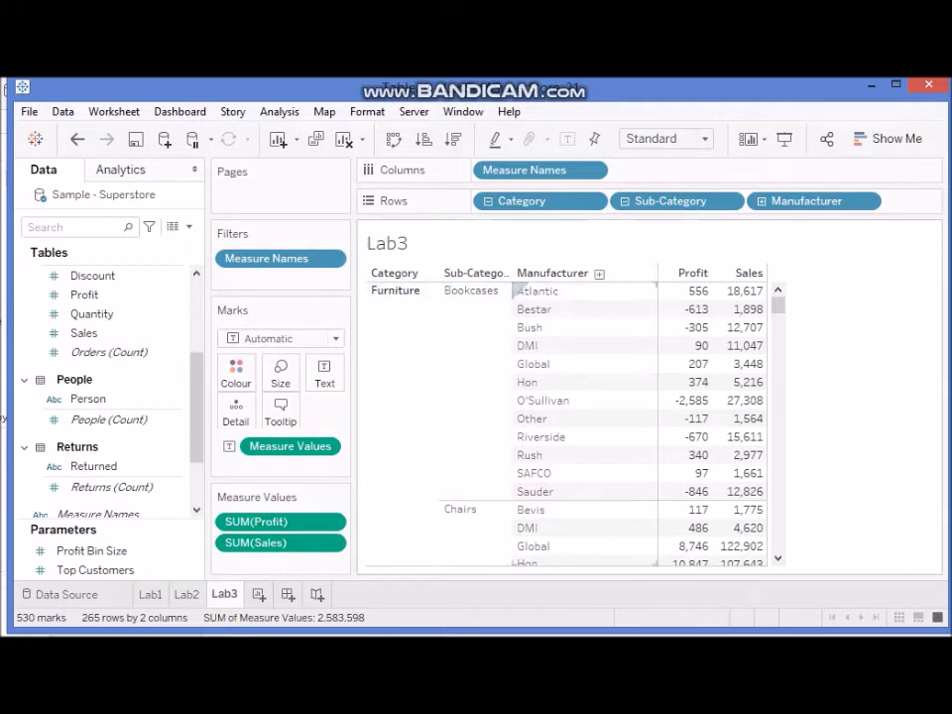
Step: Remove Sub-Category from Rows and rebuild the drill-down from Category to the Manufacturer level
drag(670, 201, 129, 418)
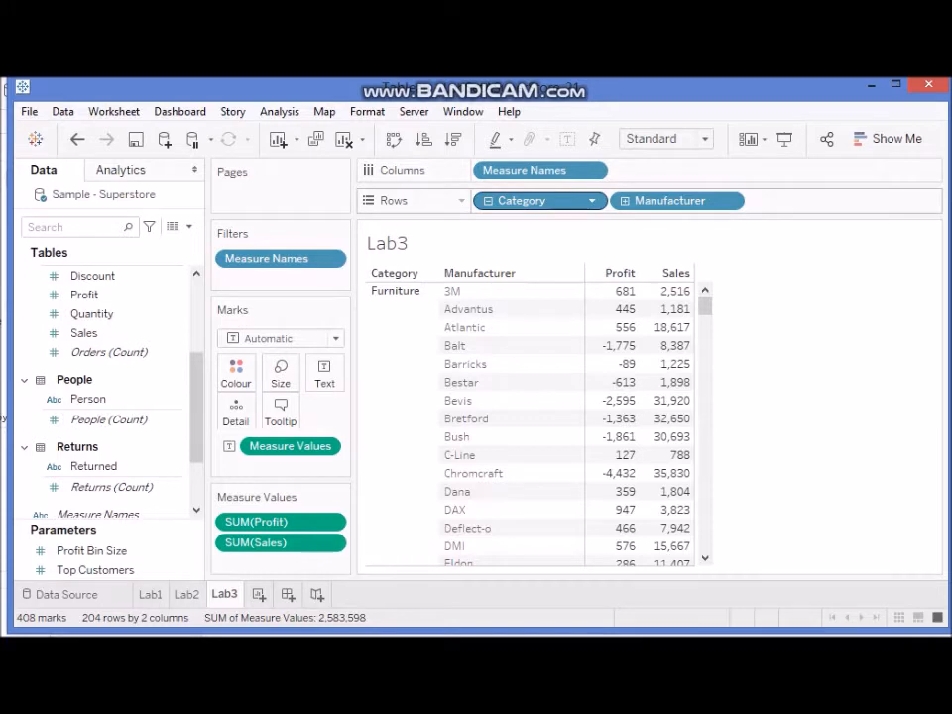
click(487, 201)
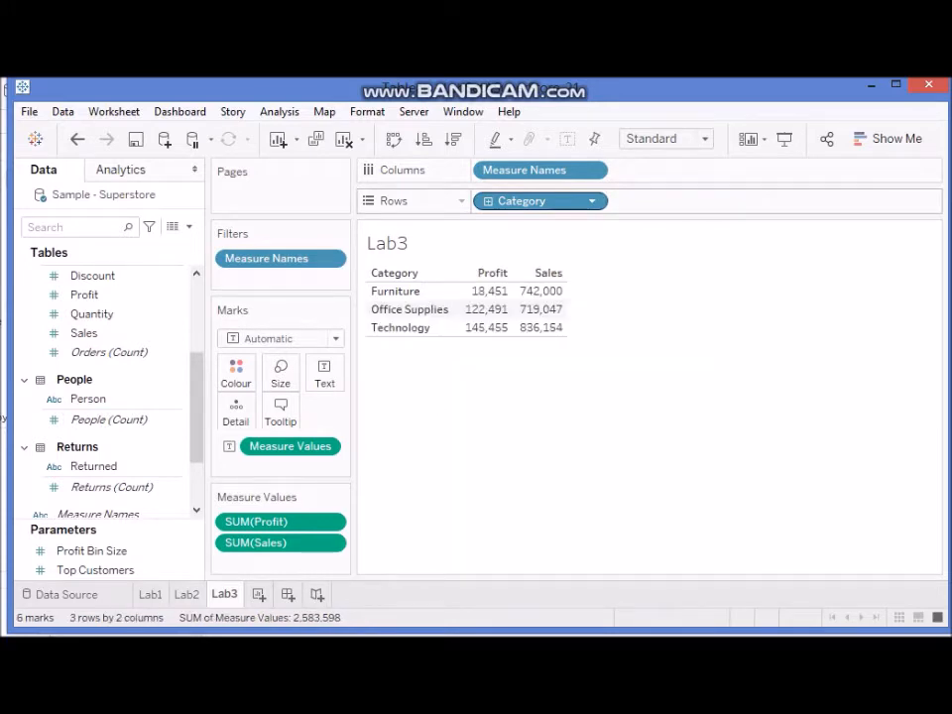
click(487, 201)
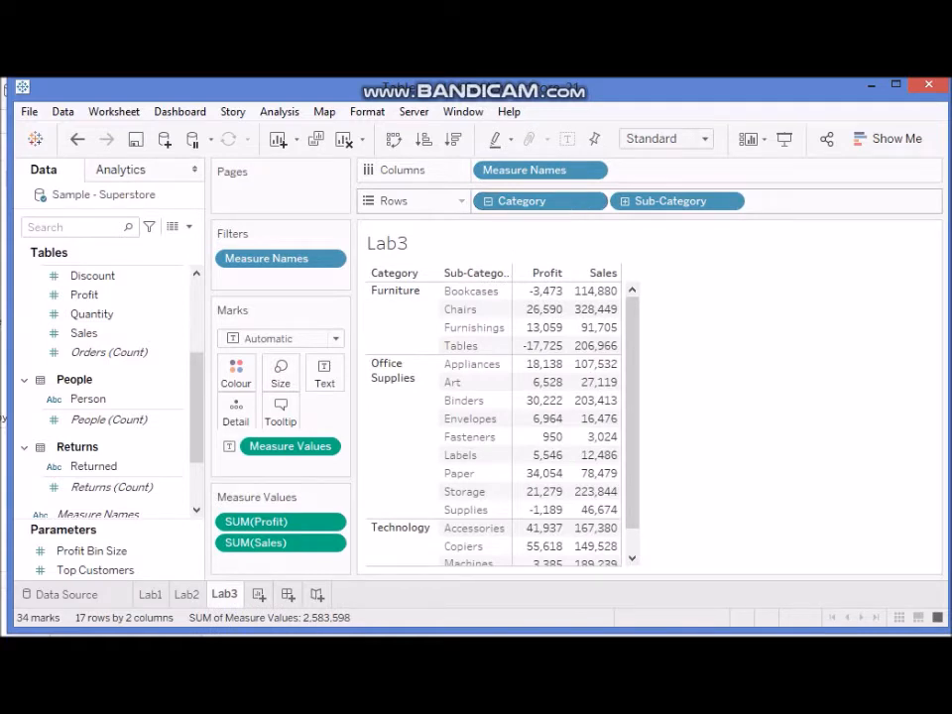
click(624, 201)
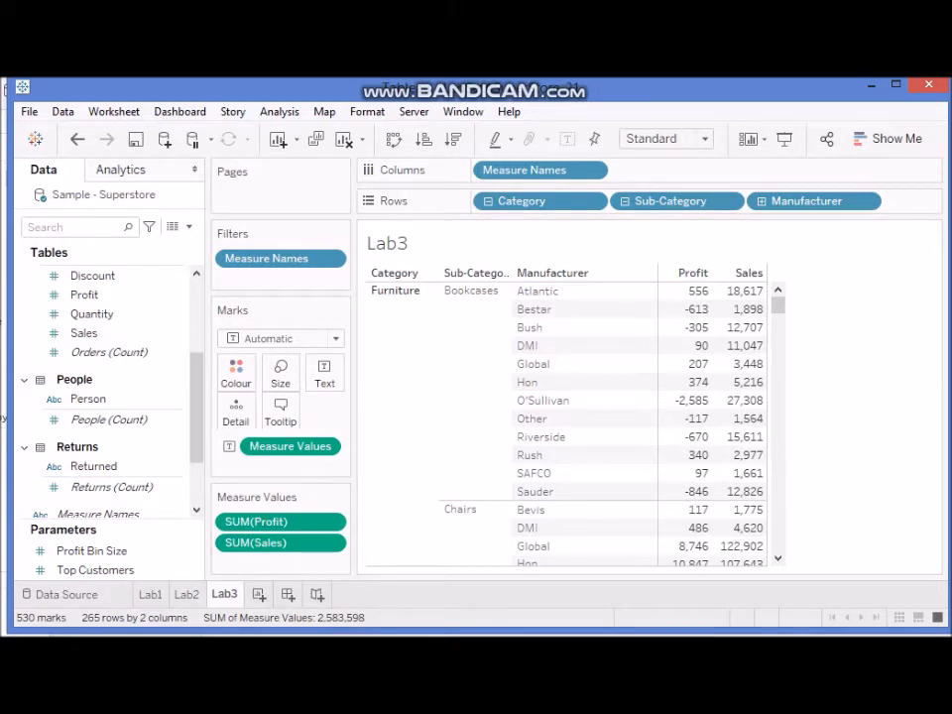
Step: Add another worksheet and rename it Lab4
key(ctrl+m)
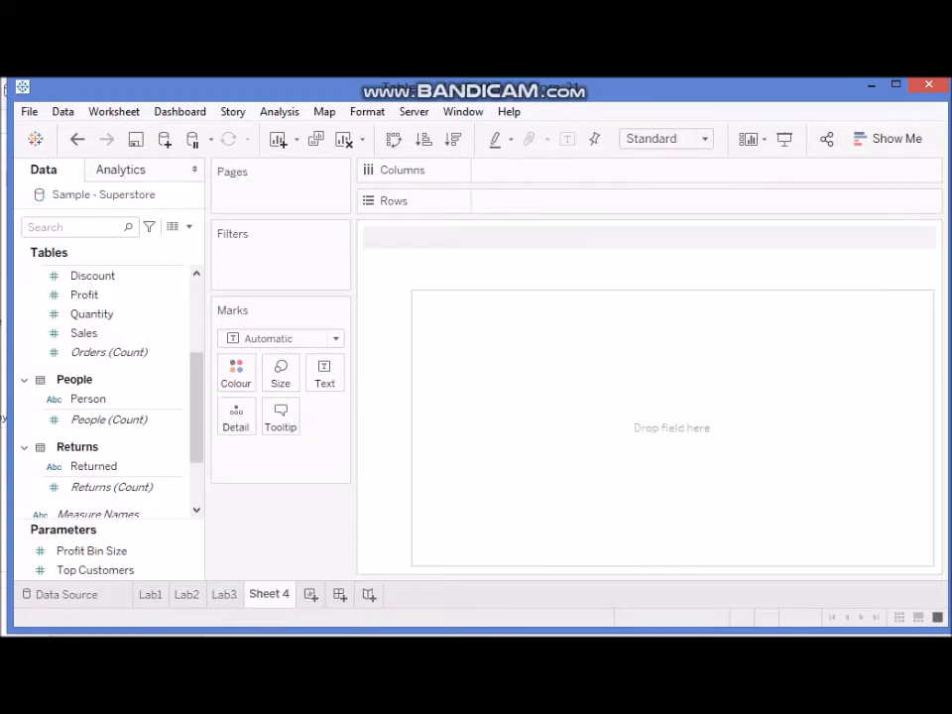
right_click(265, 594)
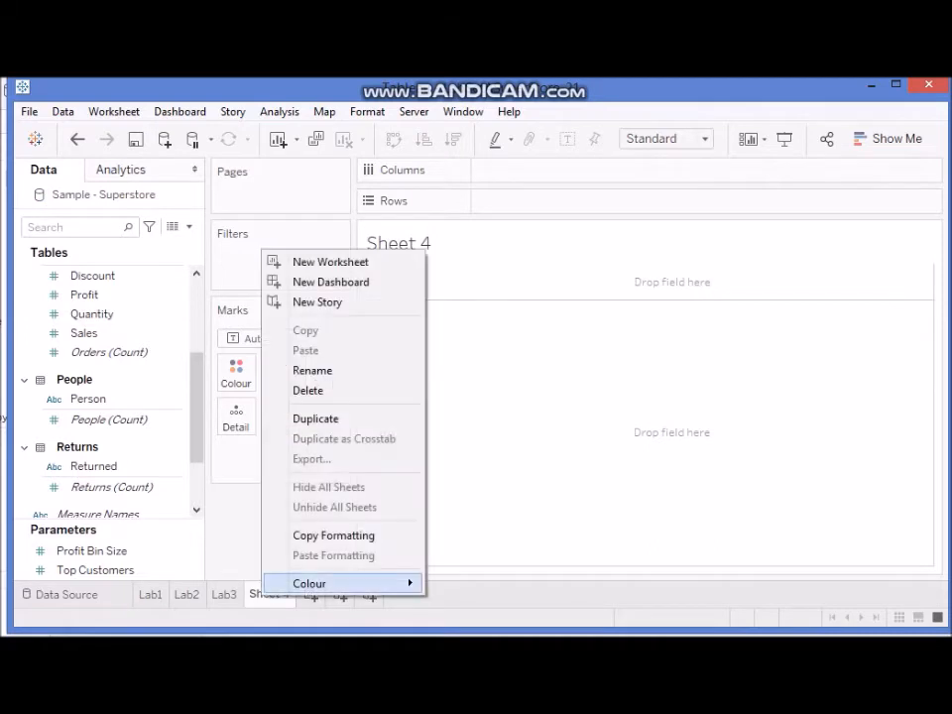
click(313, 369)
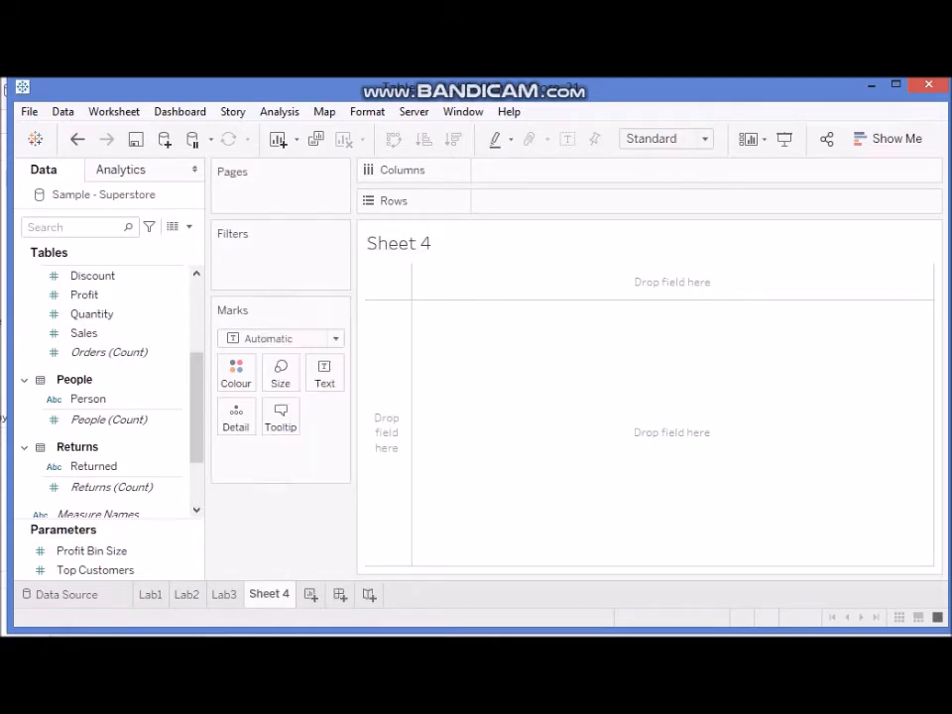
text(Lab4)
key(Return)
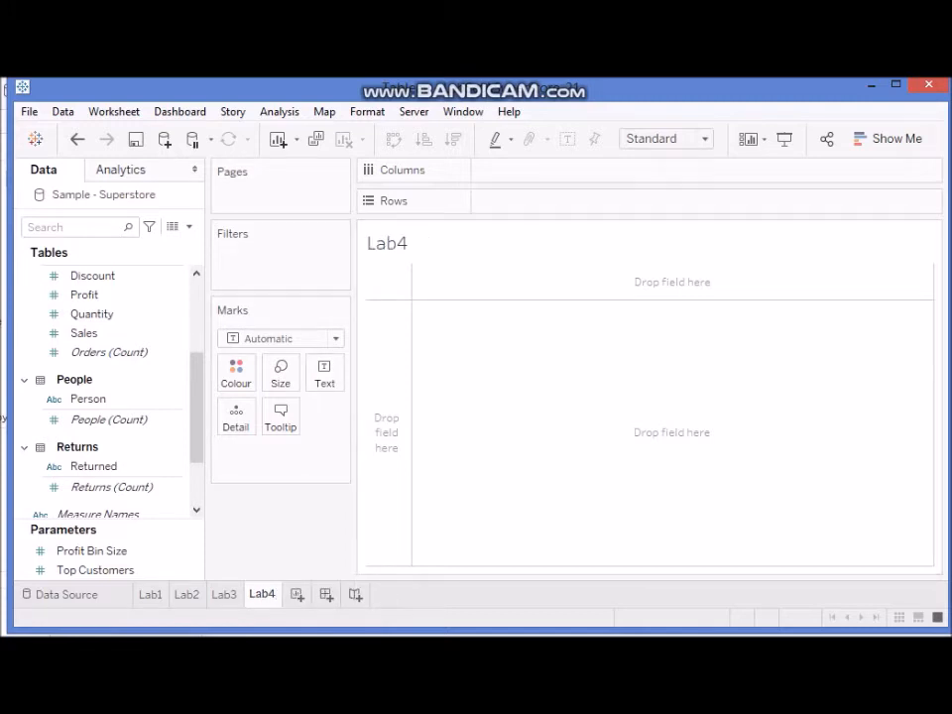
Step: Build a line chart with the year of Order Date on Columns and the sum of Sales on Rows
drag(197, 407, 196, 335)
click(97, 331)
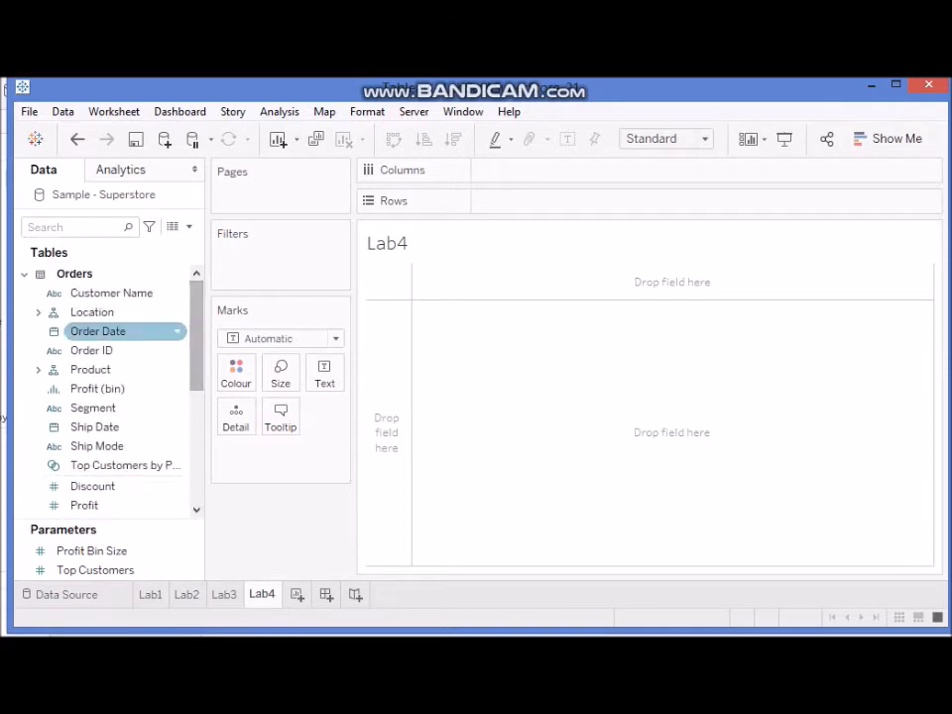
drag(97, 332, 508, 169)
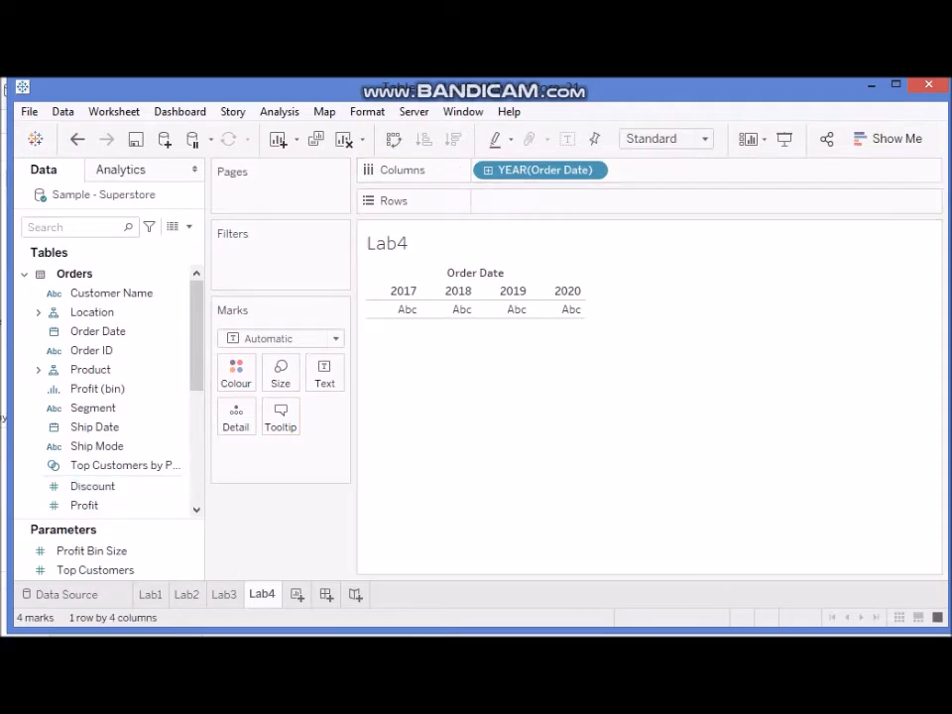
scroll(104, 396, down, 6)
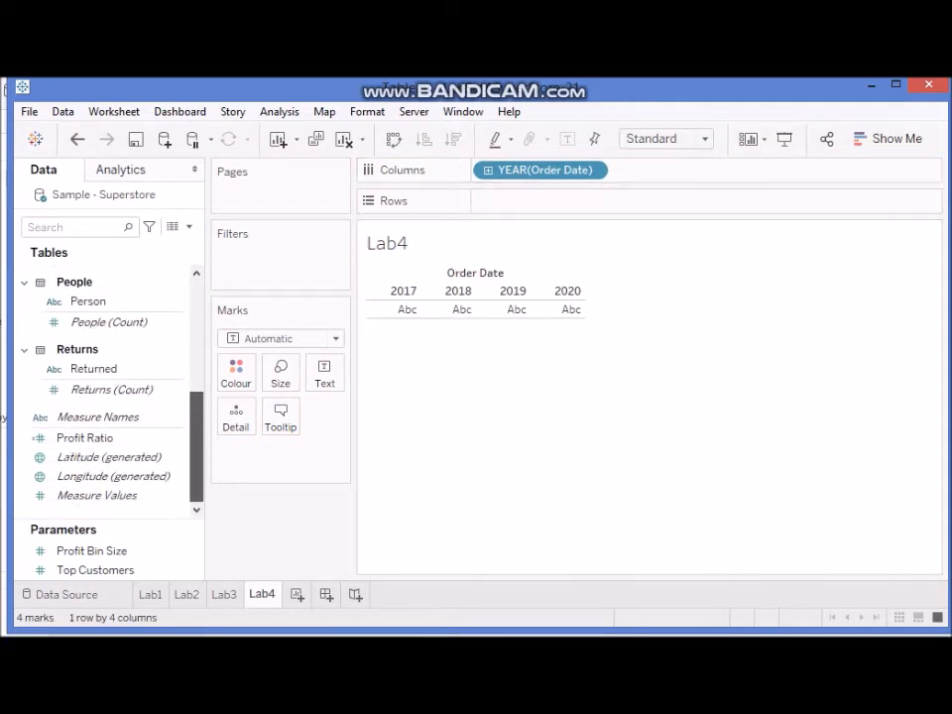
scroll(104, 397, up, 2)
drag(83, 331, 485, 310)
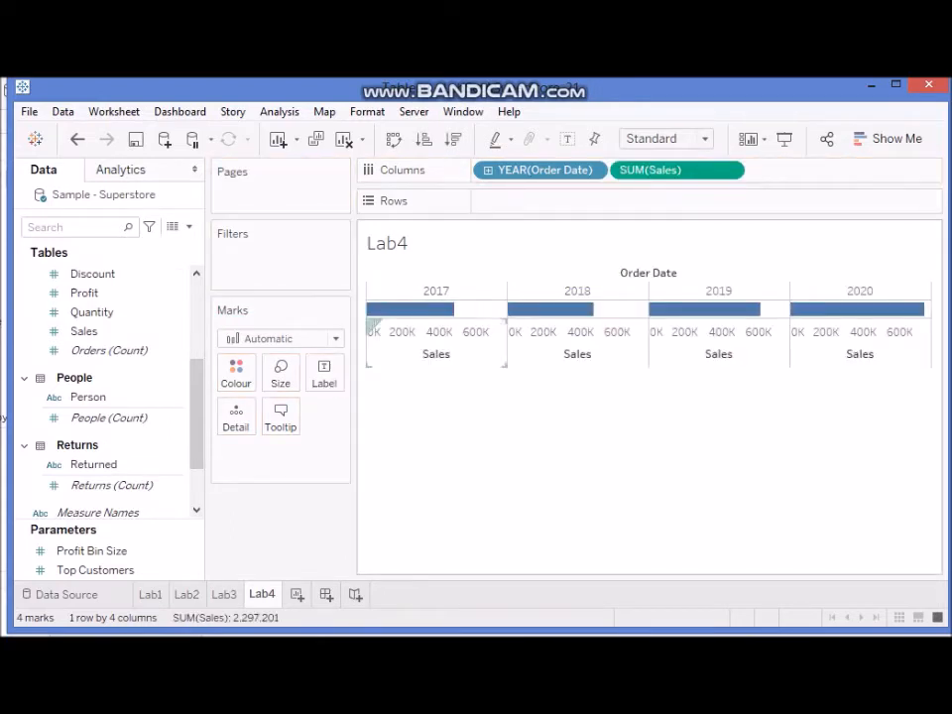
drag(649, 169, 517, 202)
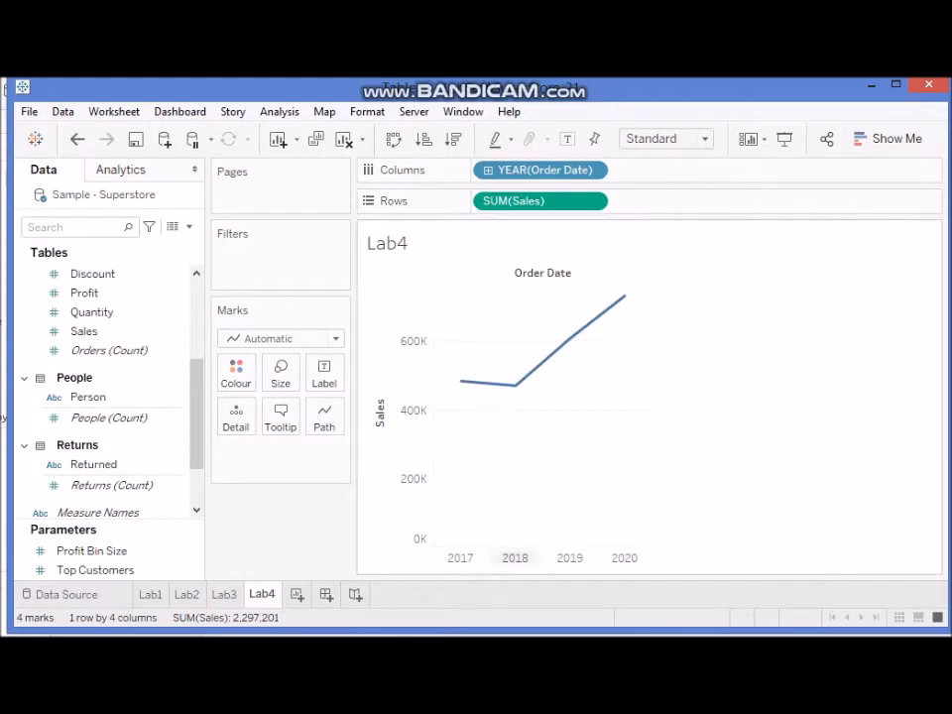
Step: Drill Order Date on Columns down to quarters and months, and collapse it back to years
click(486, 170)
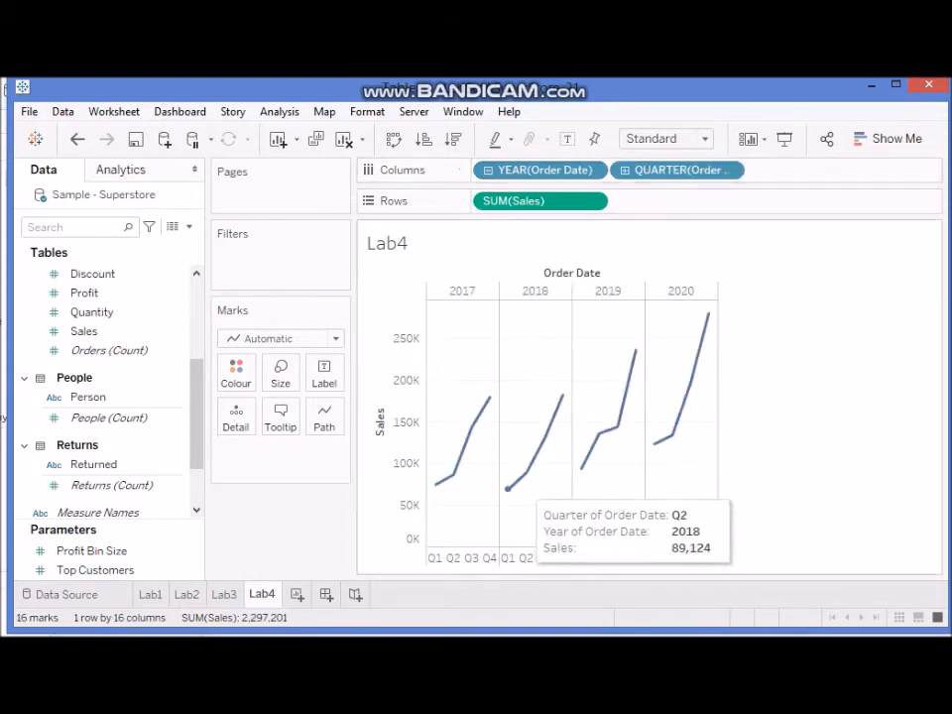
click(625, 170)
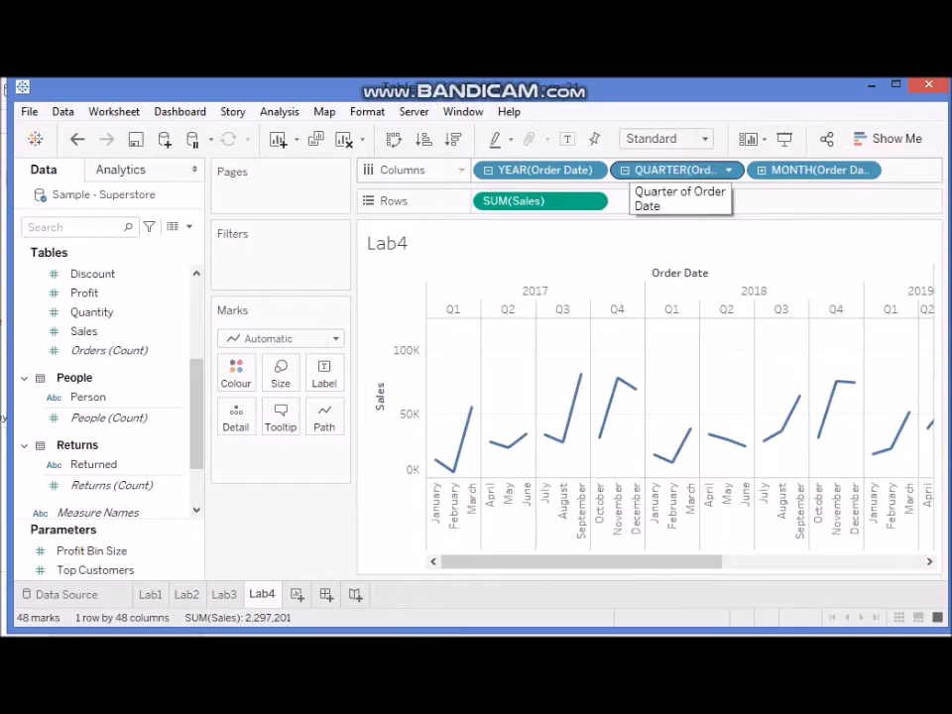
click(625, 169)
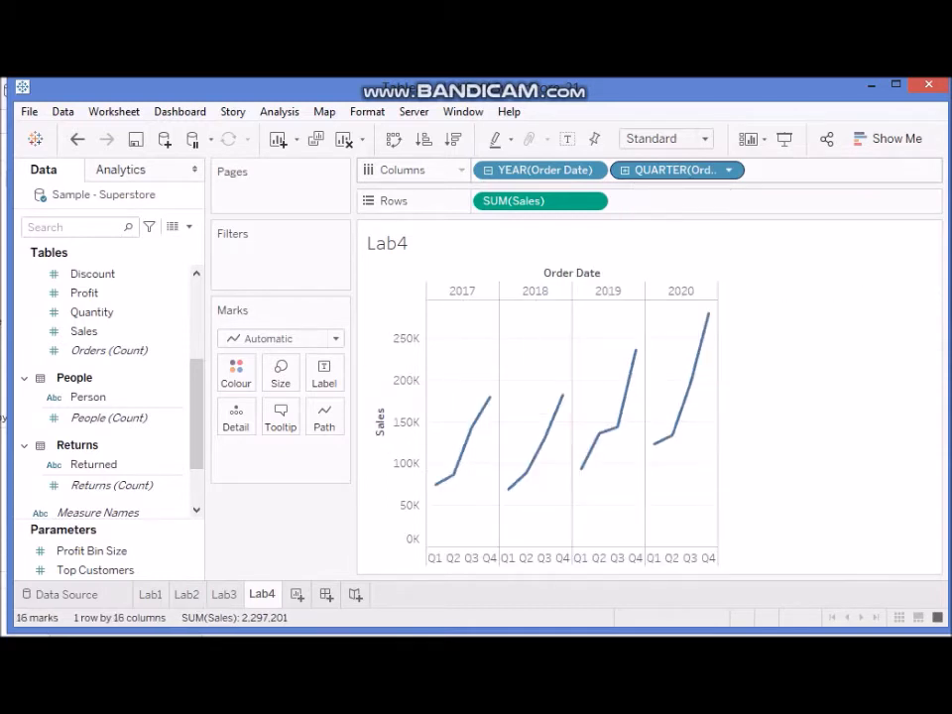
click(487, 169)
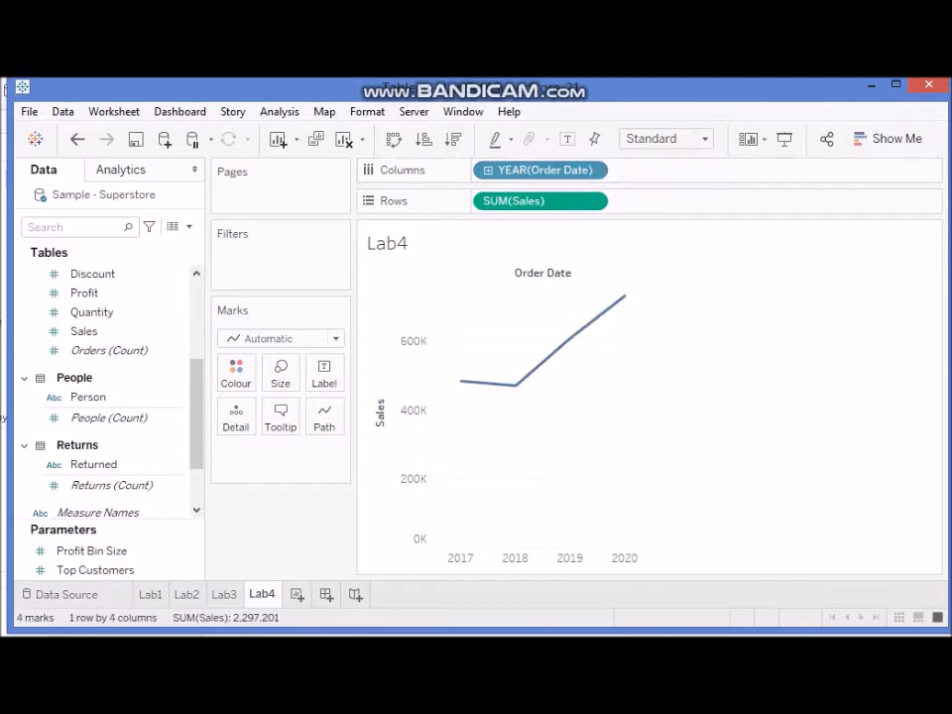
Step: Change Order Date on Columns to a continuous year
click(598, 169)
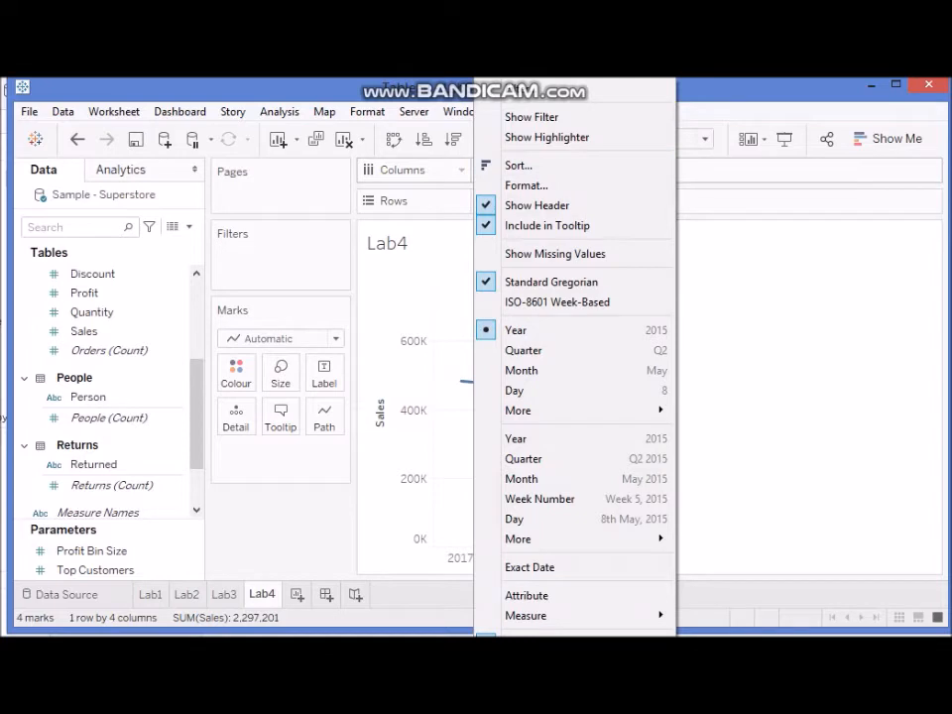
click(516, 438)
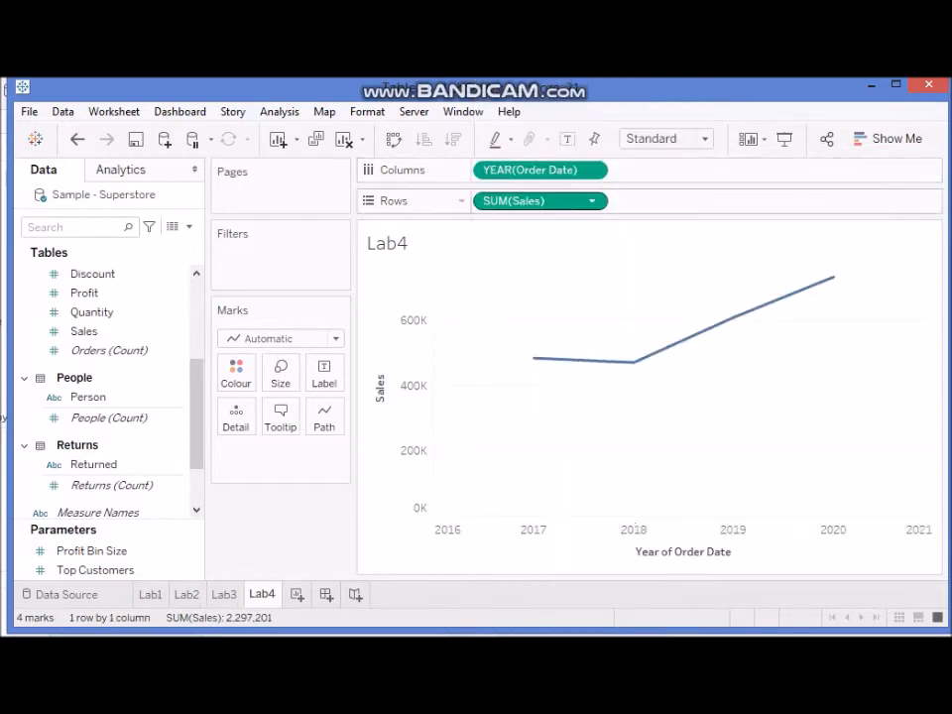
click(516, 171)
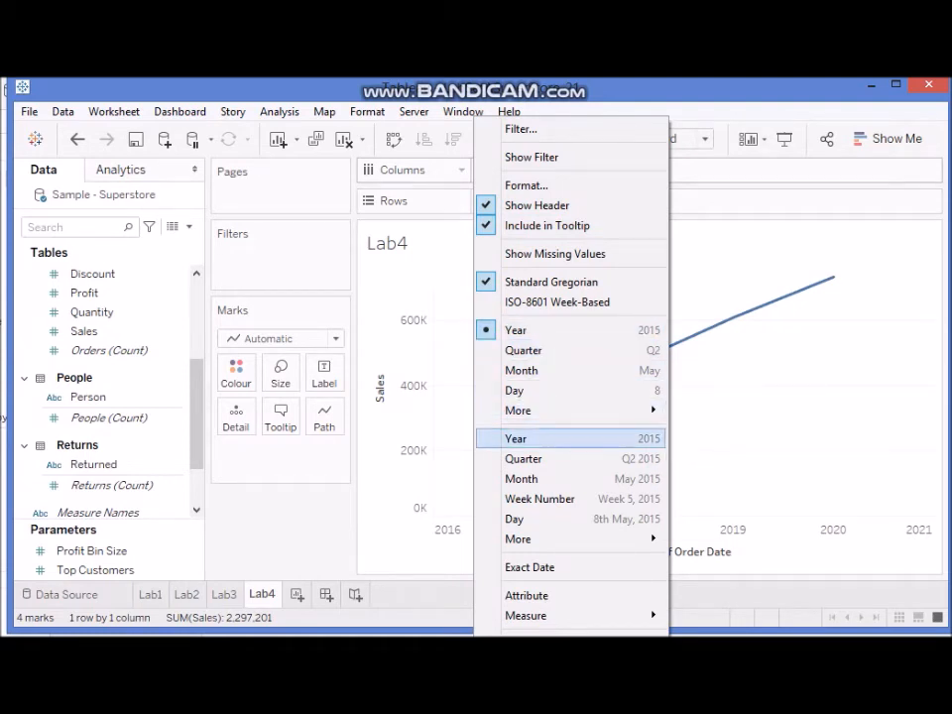
key(Up)
key(Return)
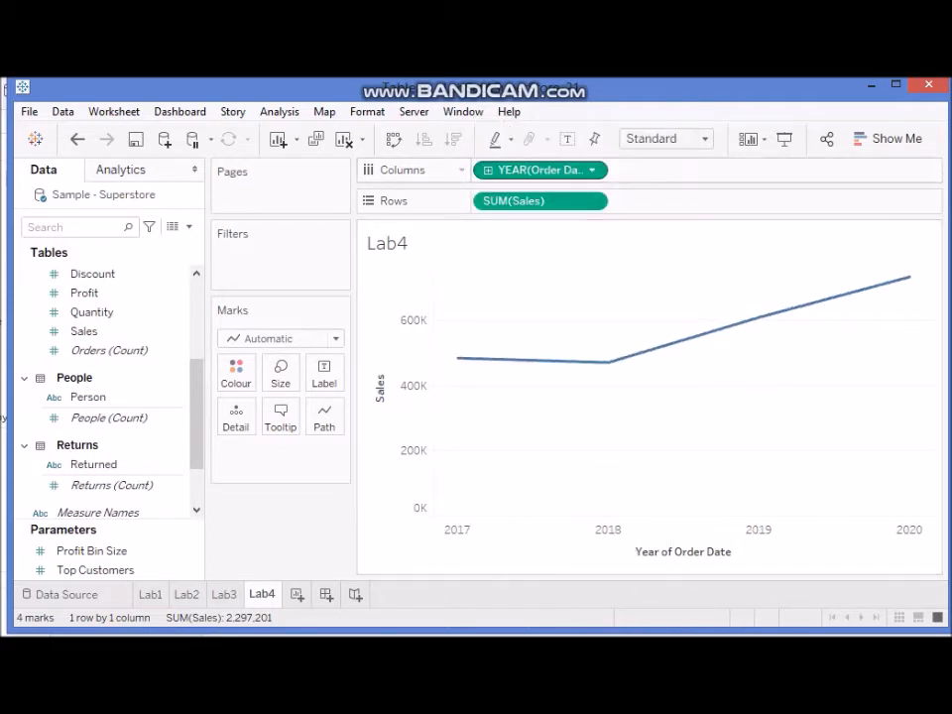
Step: Drill the continuous Order Date down through quarters and months to weeks, and return it to discrete years
click(488, 170)
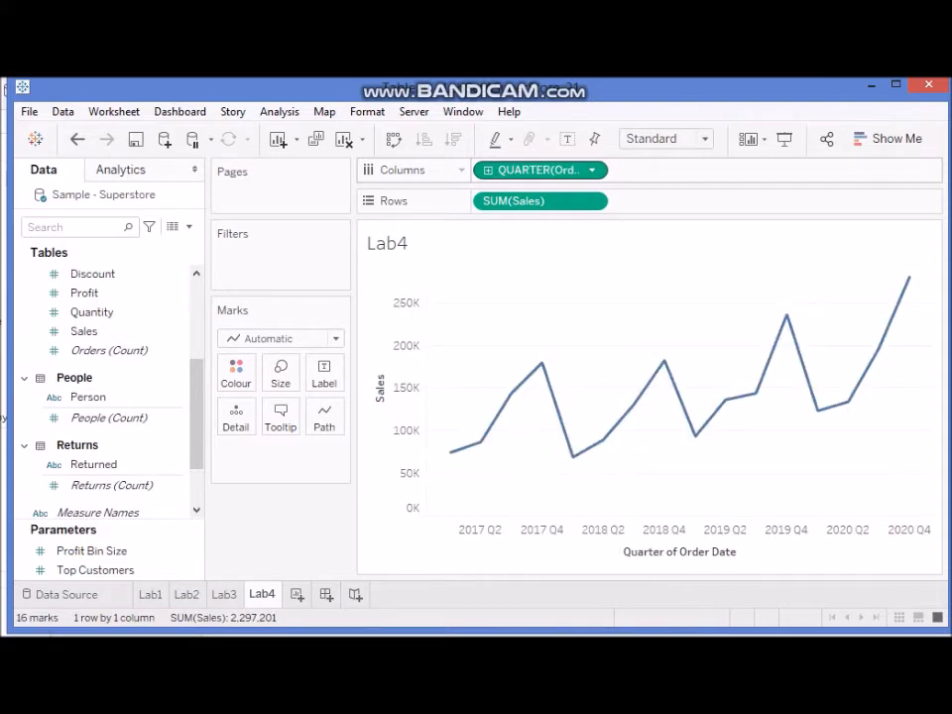
click(488, 171)
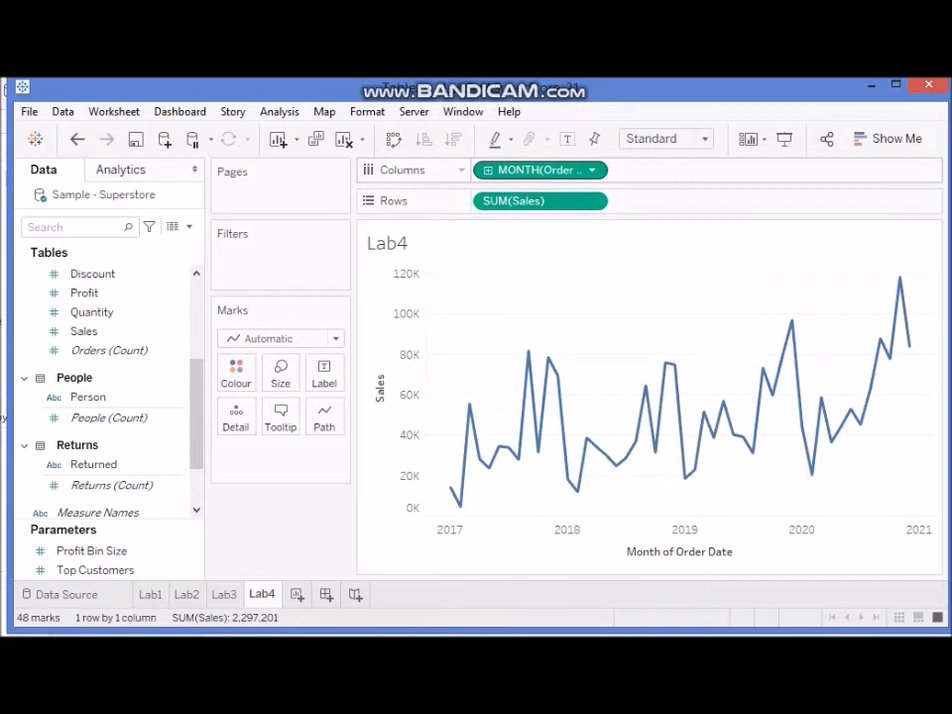
click(488, 170)
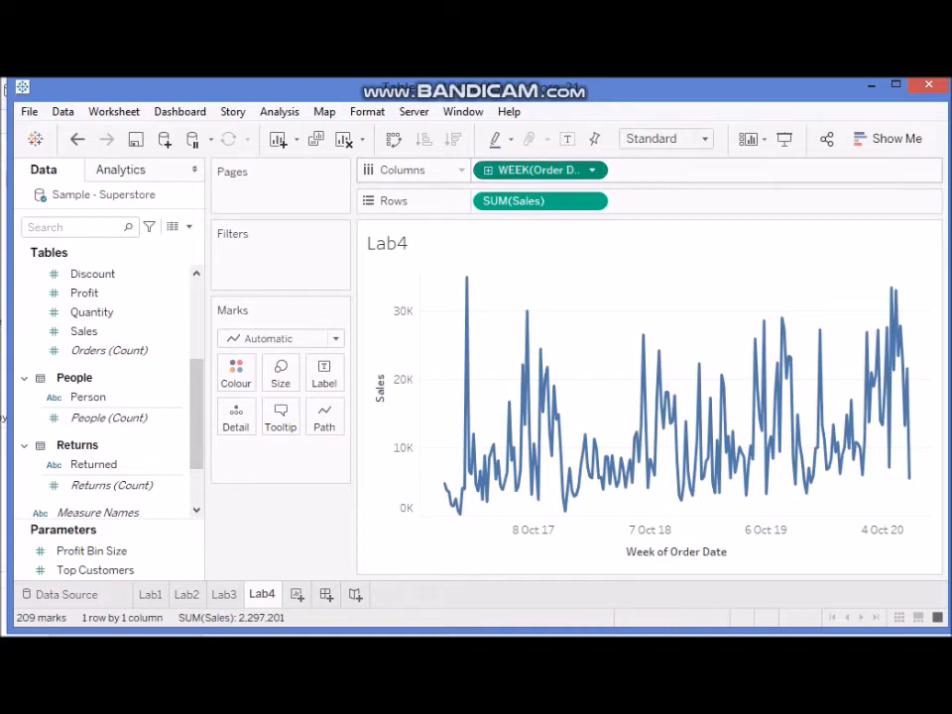
click(592, 170)
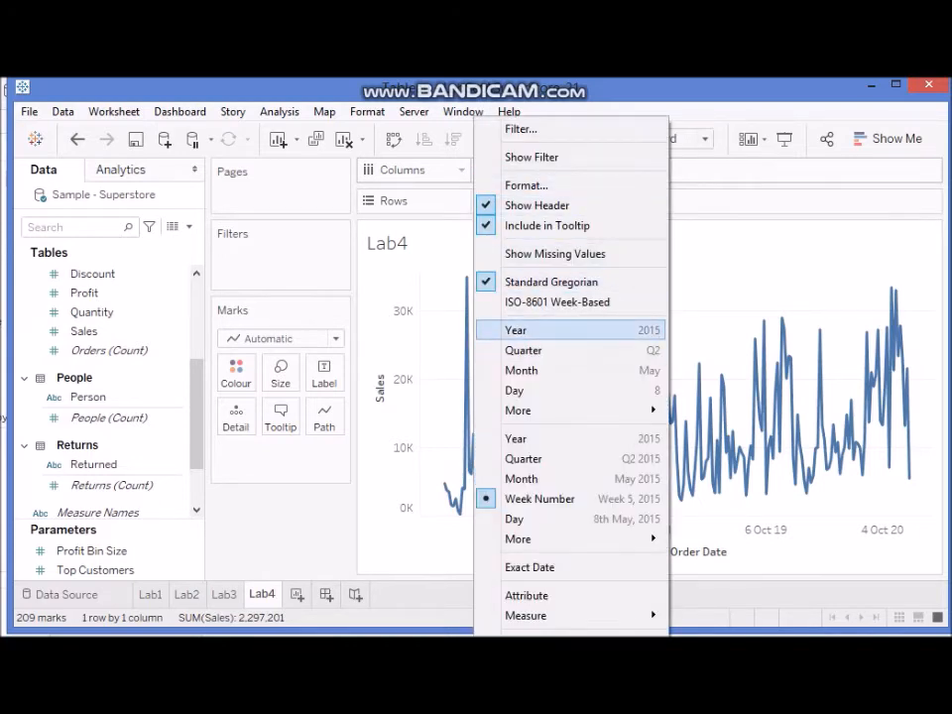
click(535, 330)
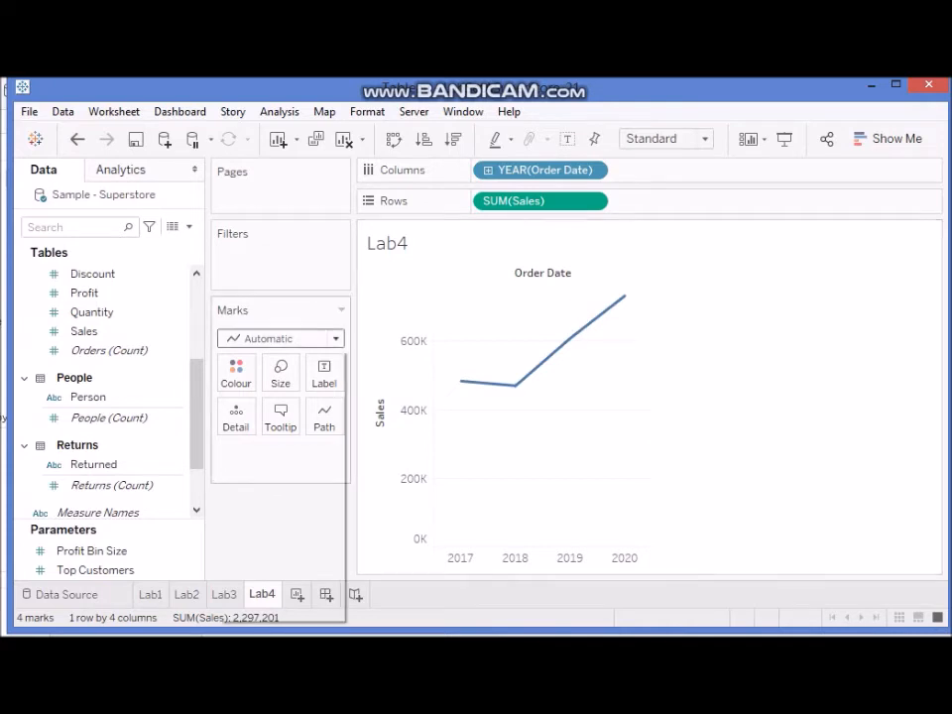
Step: Change the chart's mark type to Bar and colour the bars by Segment
click(280, 338)
click(280, 377)
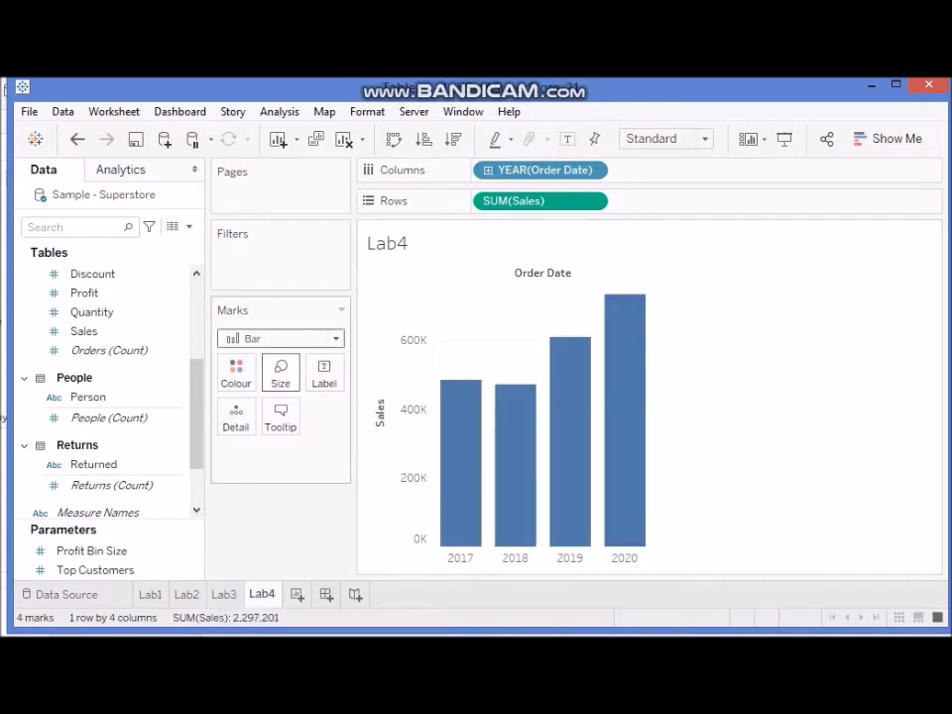
mouse_move(513, 432)
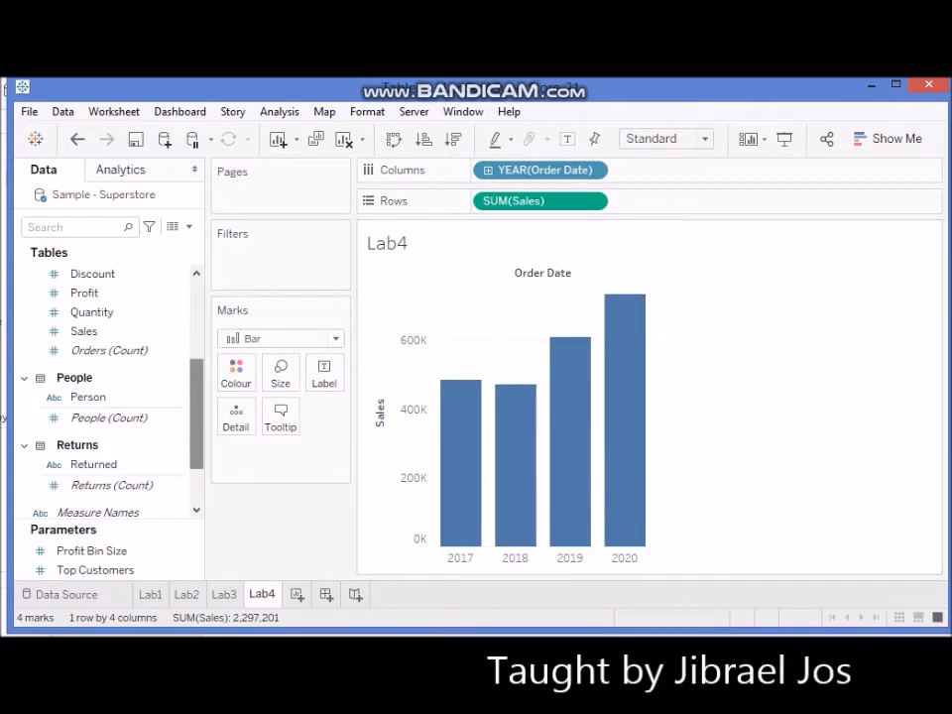
scroll(99, 386, up, 5)
scroll(99, 386, up, 1)
drag(92, 408, 230, 367)
mouse_move(625, 521)
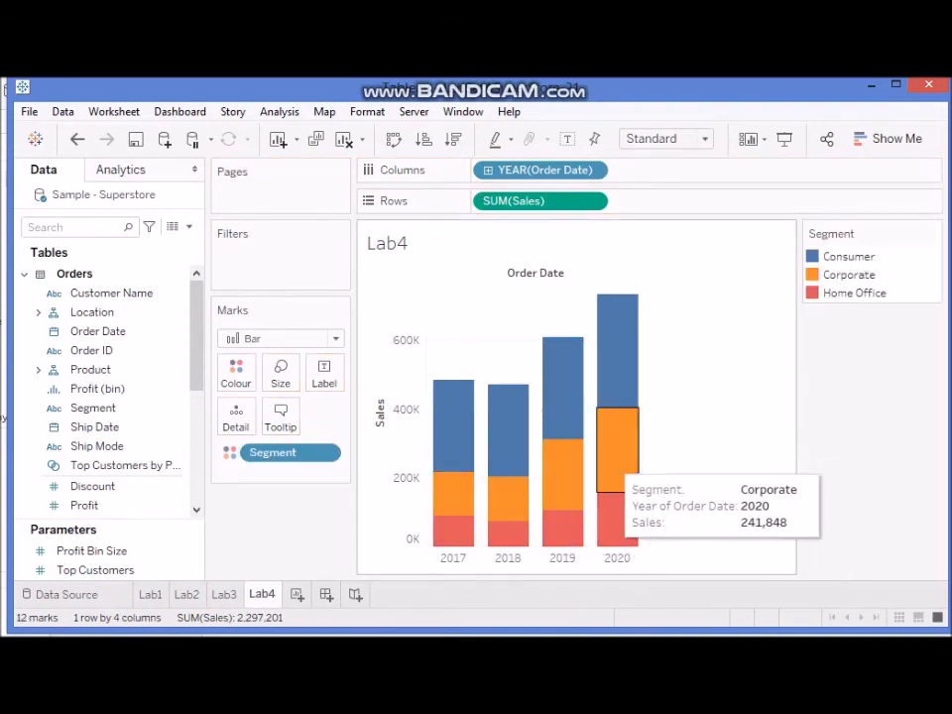
Step: Drill Order Date on Columns down to quarters and months, and remove the quarter level
click(487, 169)
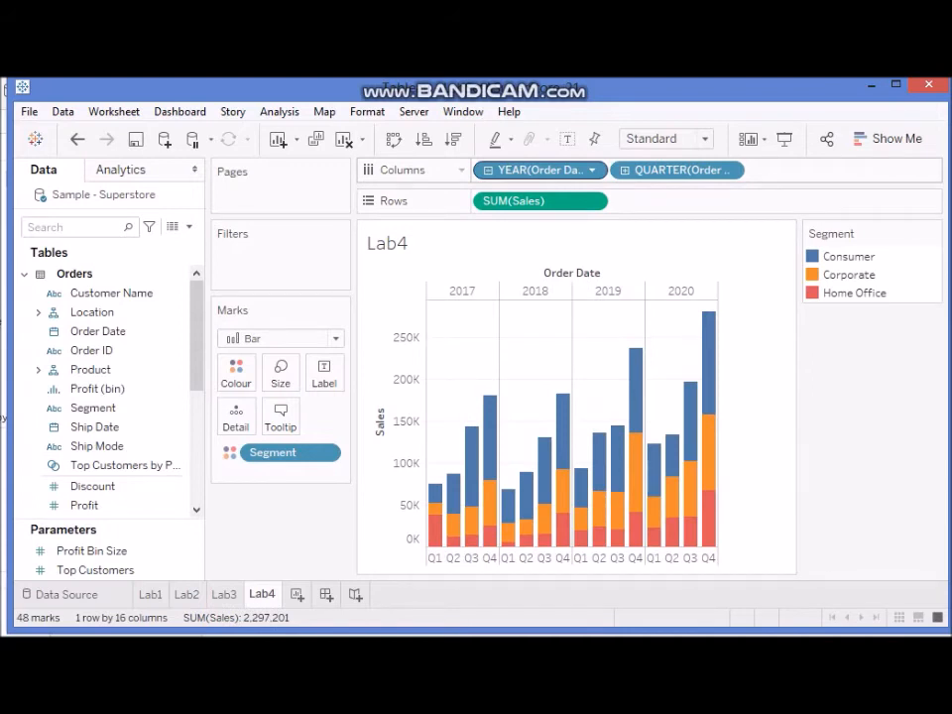
key(ctrl+z)
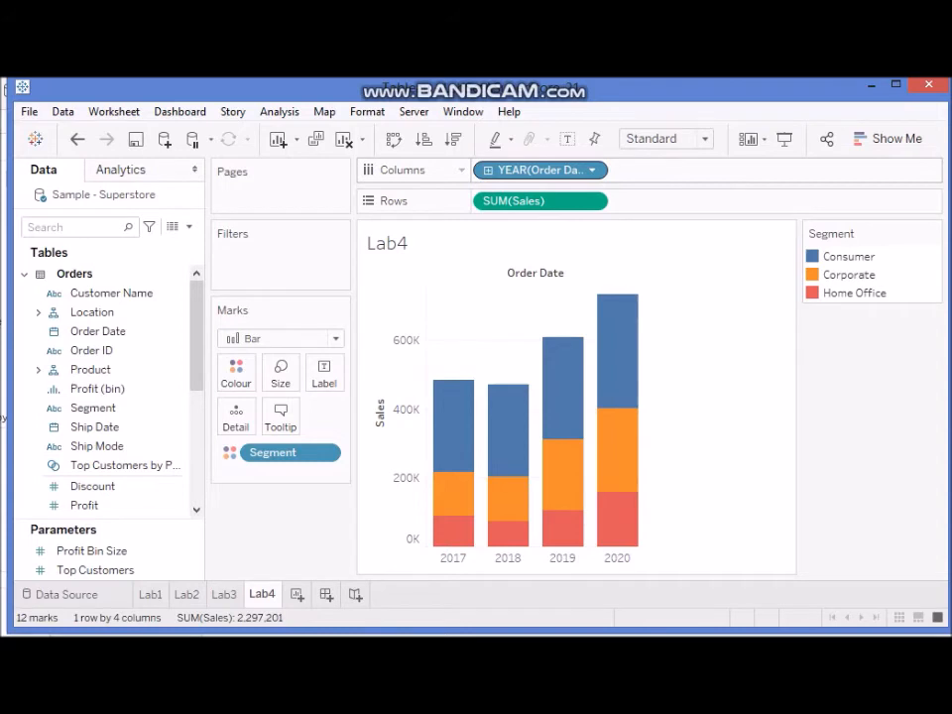
key(ctrl+y)
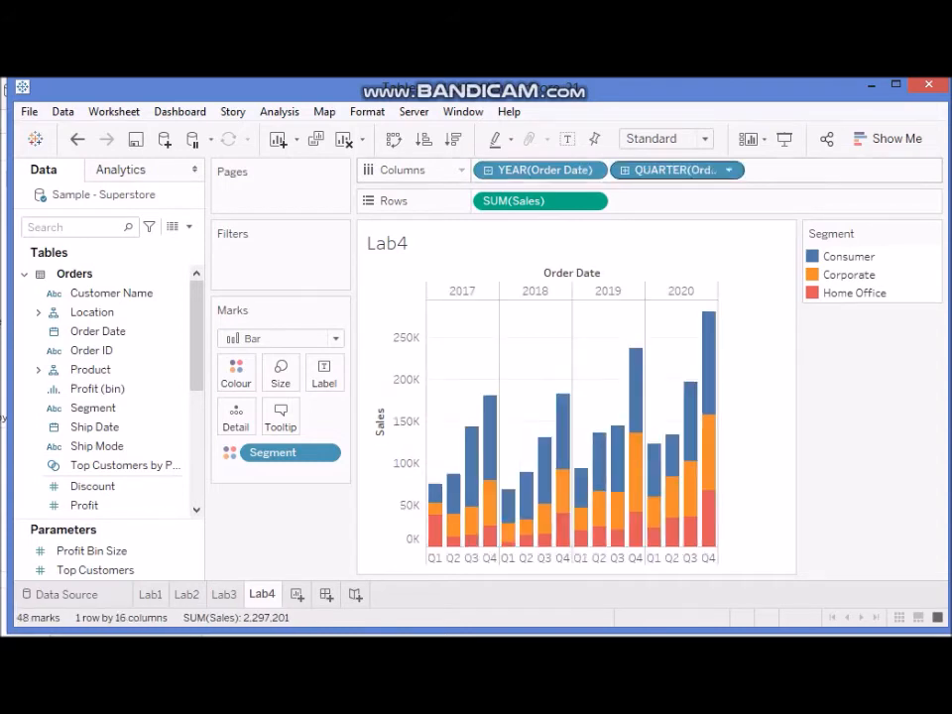
key(ctrl+y)
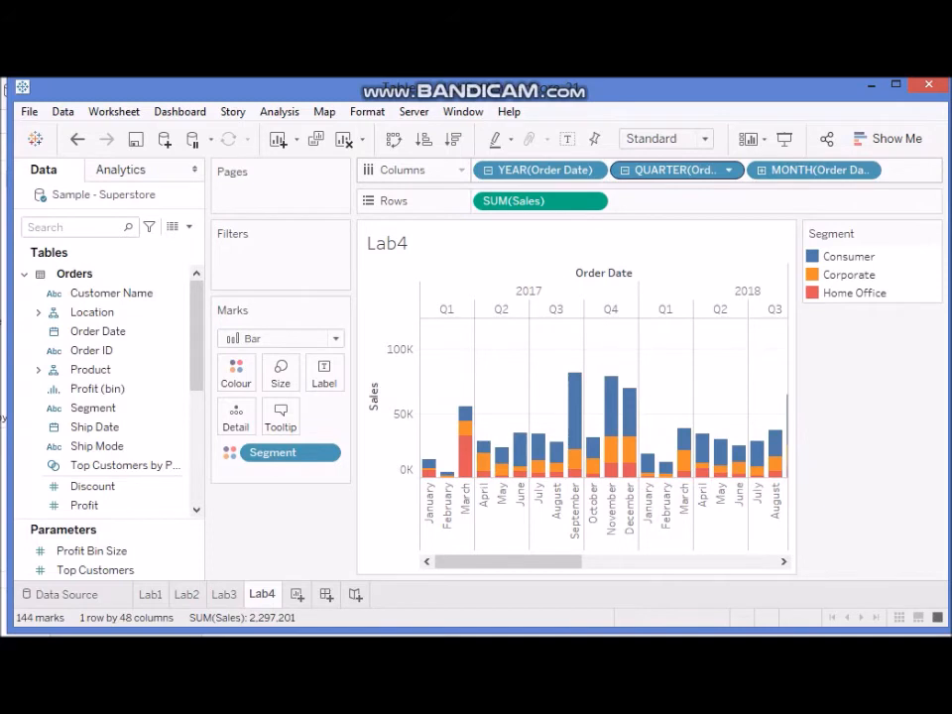
drag(674, 169, 109, 486)
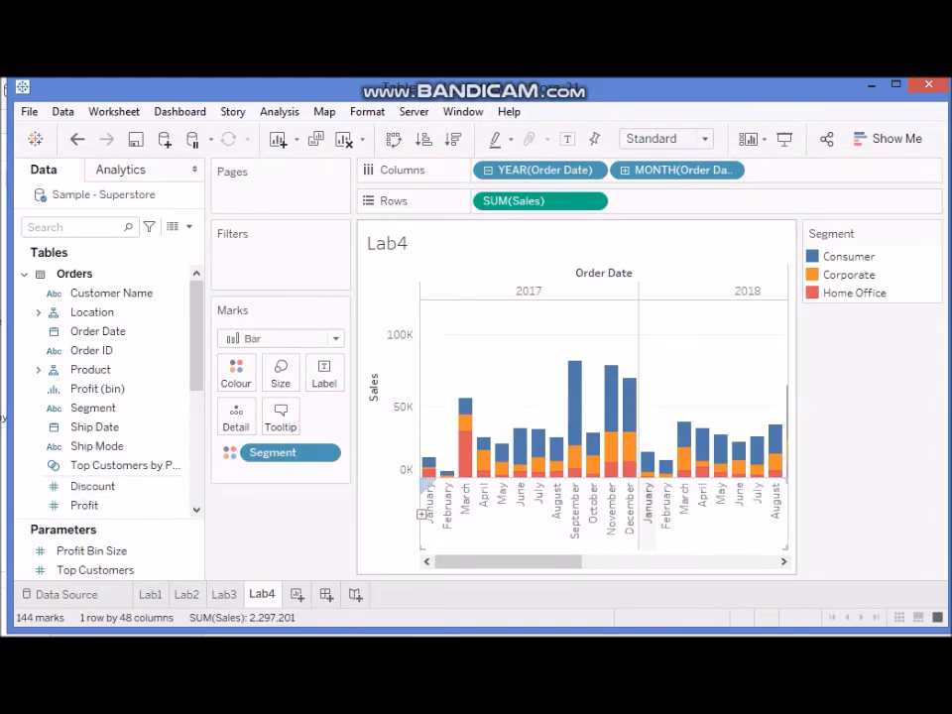
Step: Make the year of Order Date continuous and change the month field on Columns to discrete years
click(592, 170)
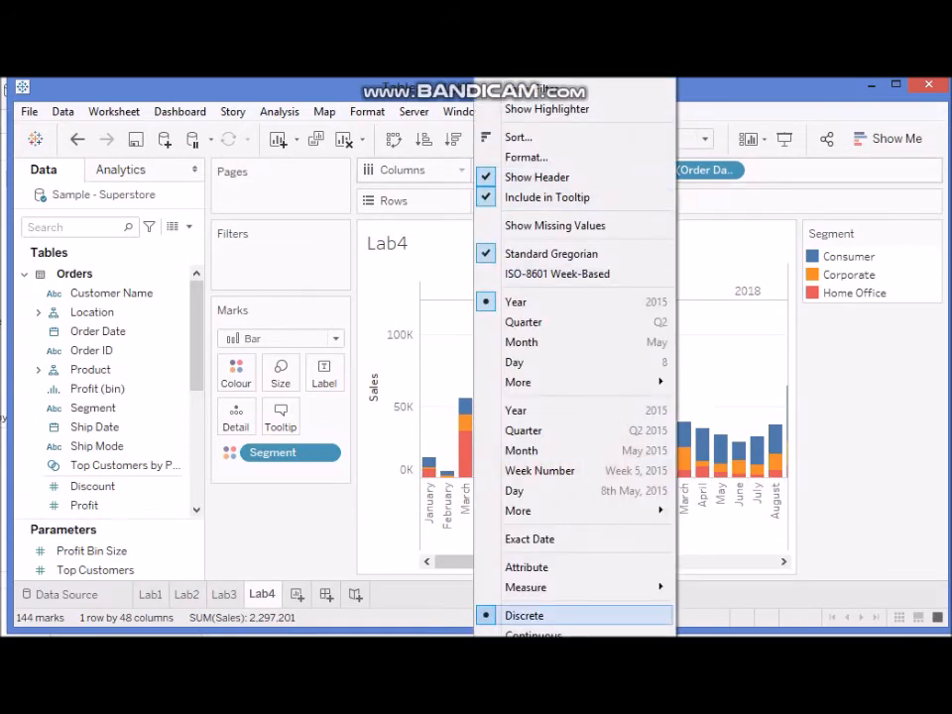
click(533, 634)
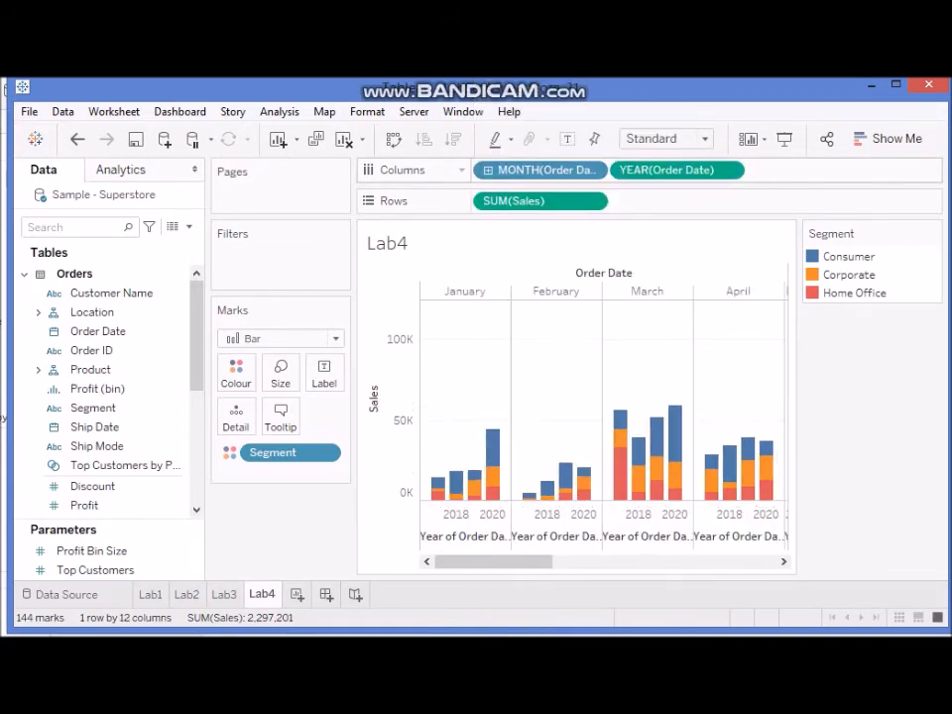
click(597, 170)
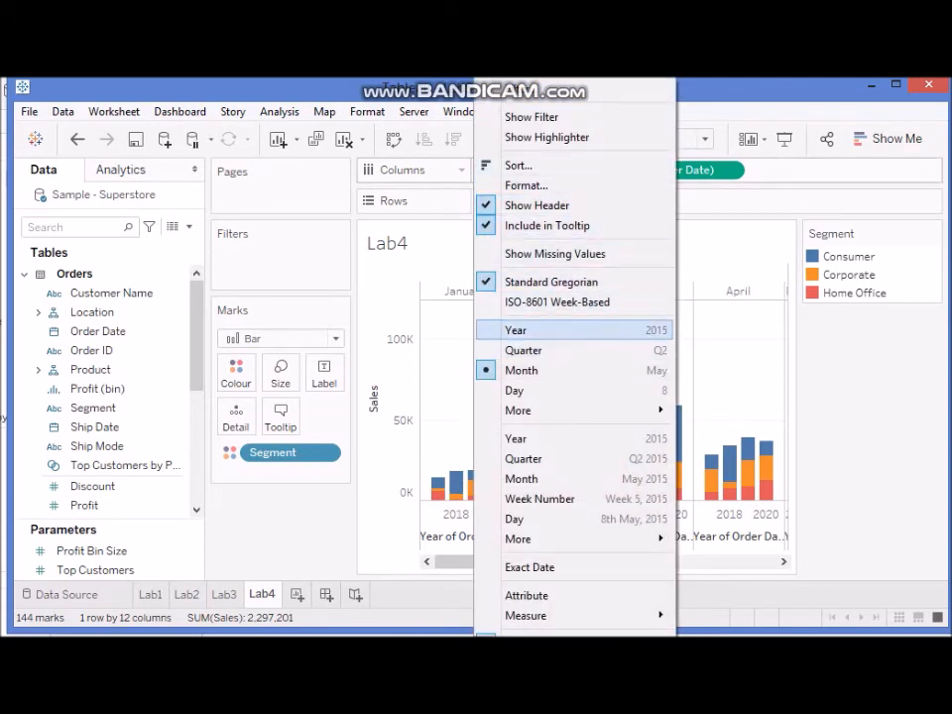
click(515, 330)
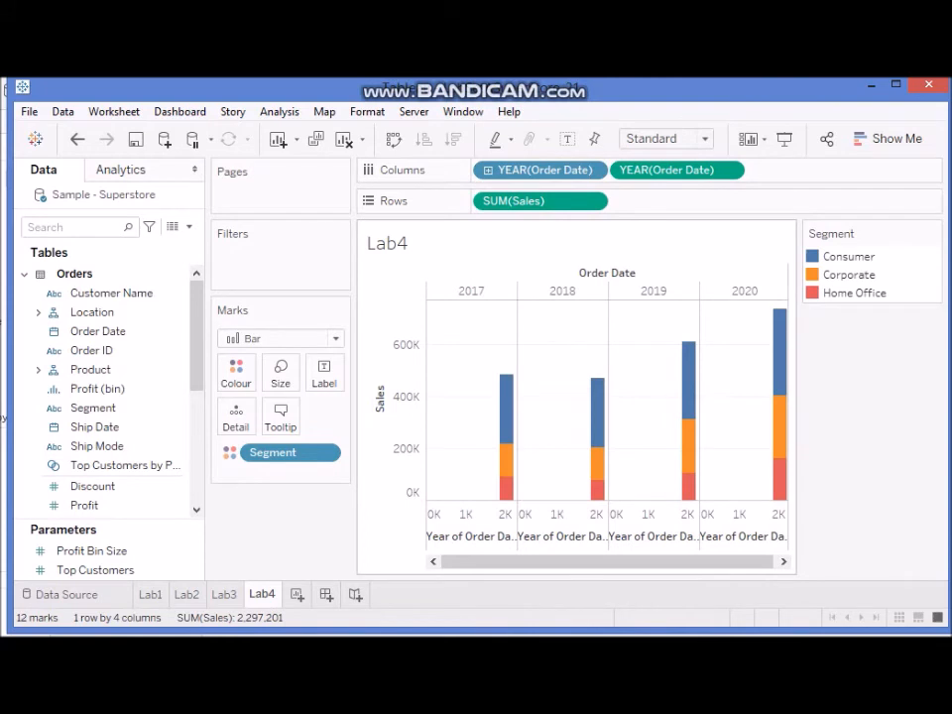
Step: Undo a trial drill-down to quarters and remove the continuous year of Order Date from Columns
click(487, 169)
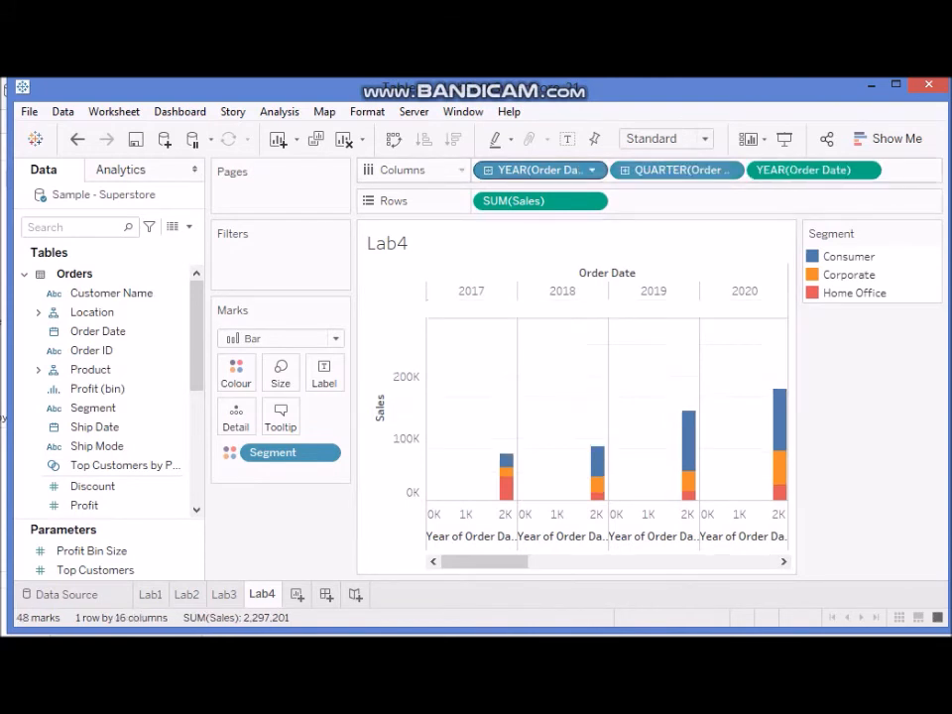
key(ctrl+z)
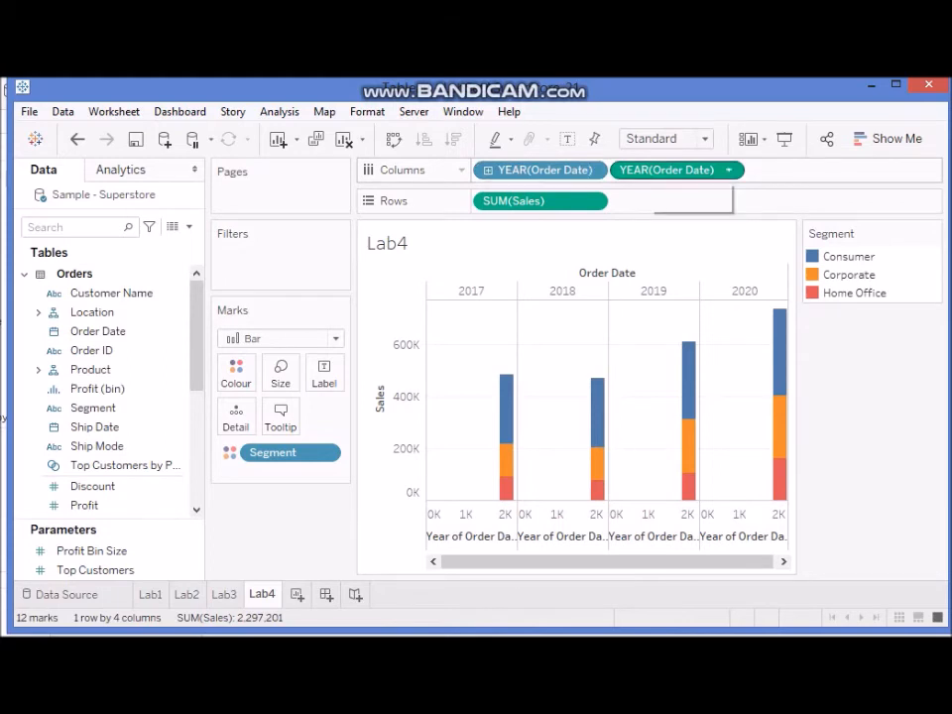
drag(674, 169, 109, 370)
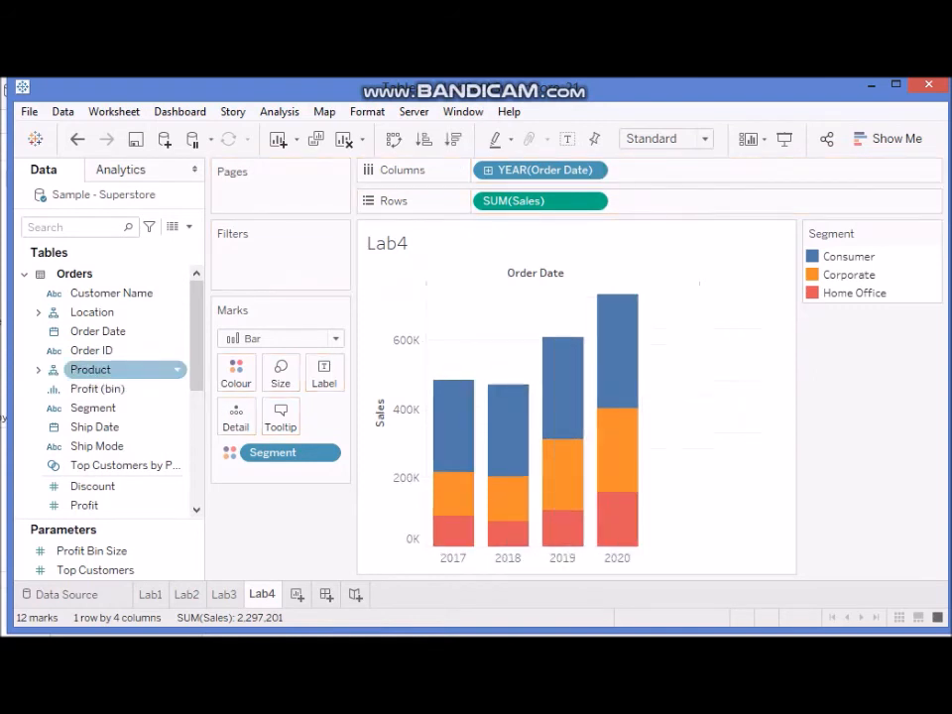
Step: Break Order Date on Columns down into years and months without quarters, and change the mark type to Line
click(487, 169)
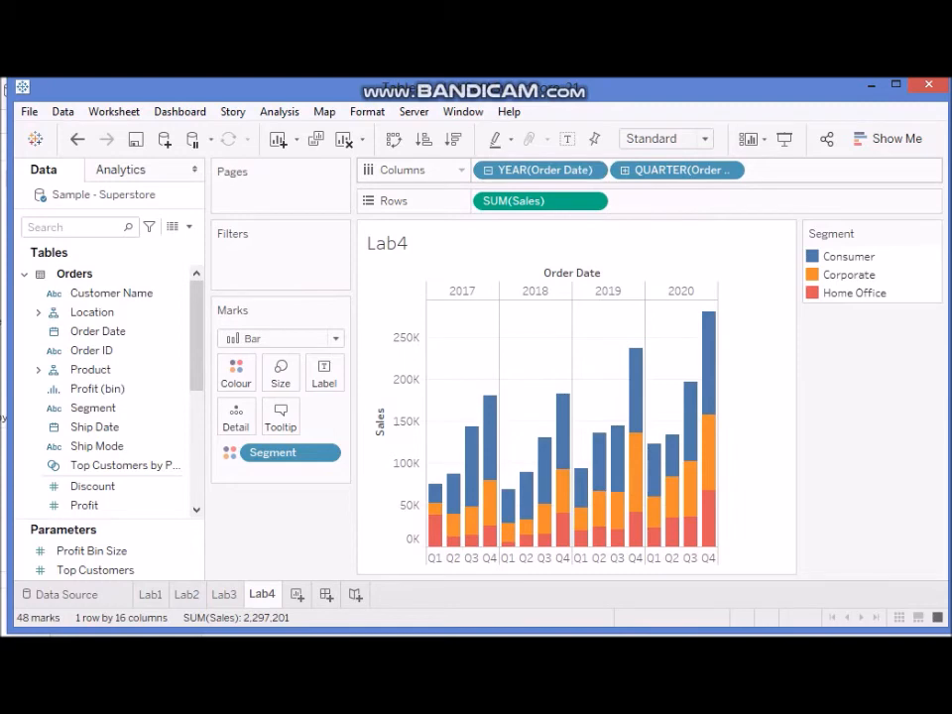
click(624, 170)
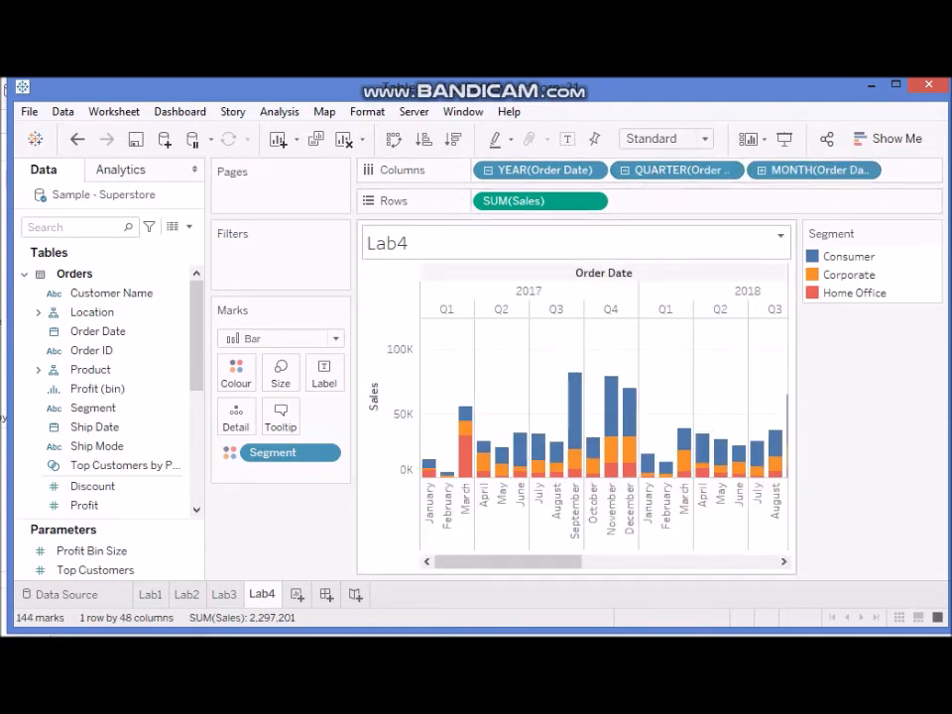
drag(684, 169, 99, 349)
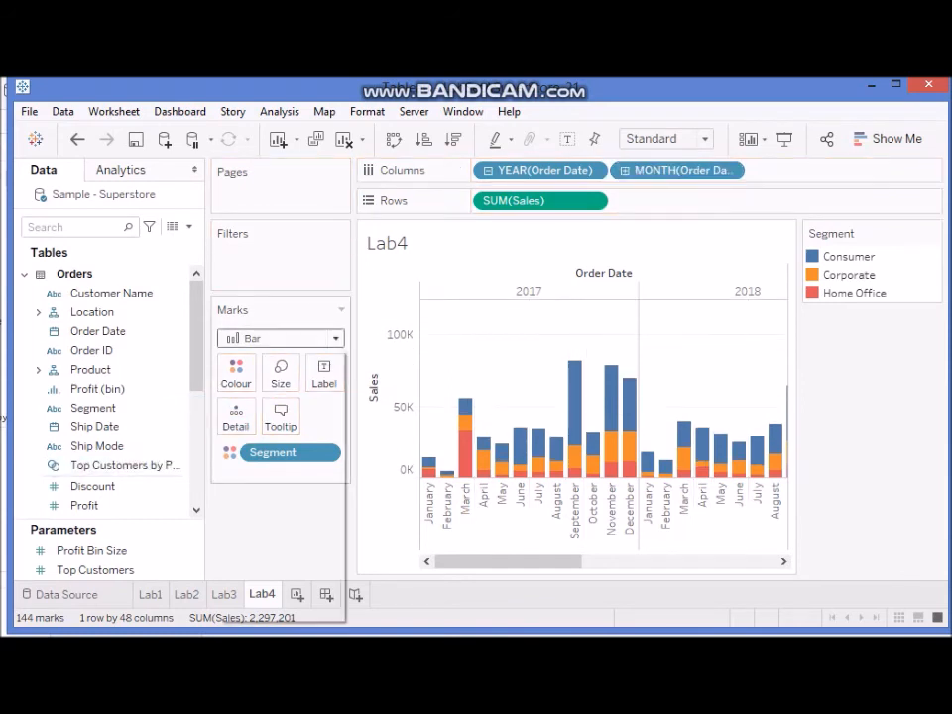
click(280, 338)
click(250, 376)
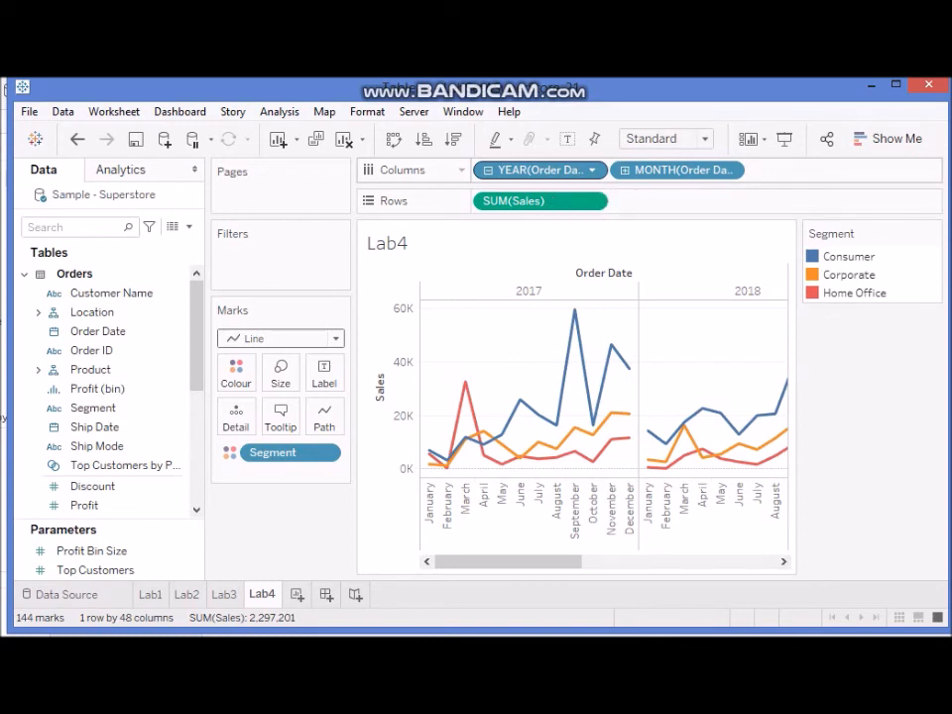
Step: Show a filter for the year of Order Date and exclude 2017, 2018 and 2019
click(591, 170)
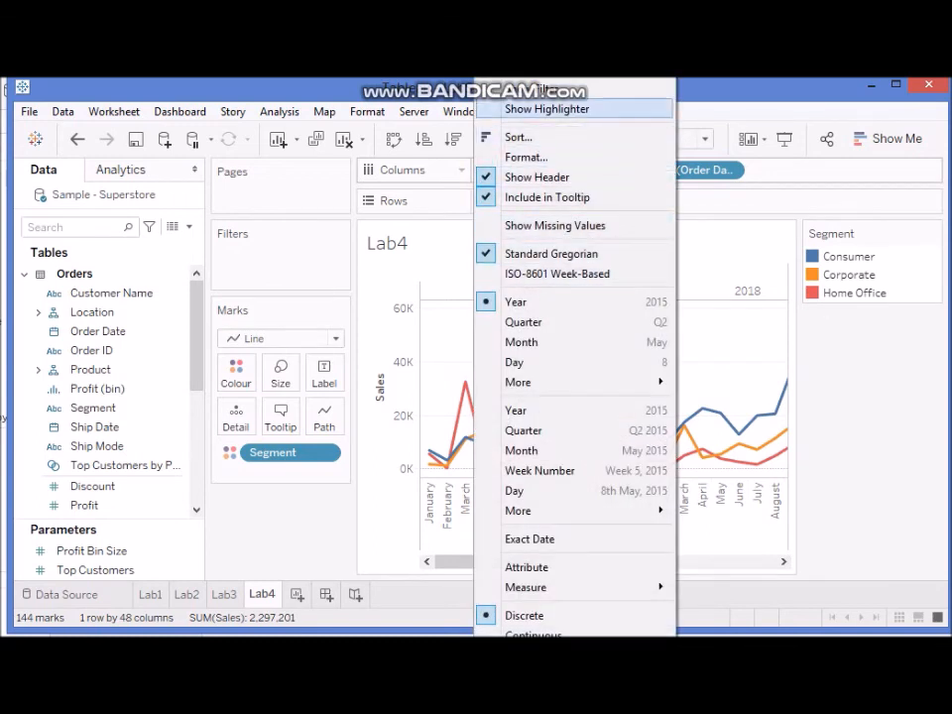
click(544, 89)
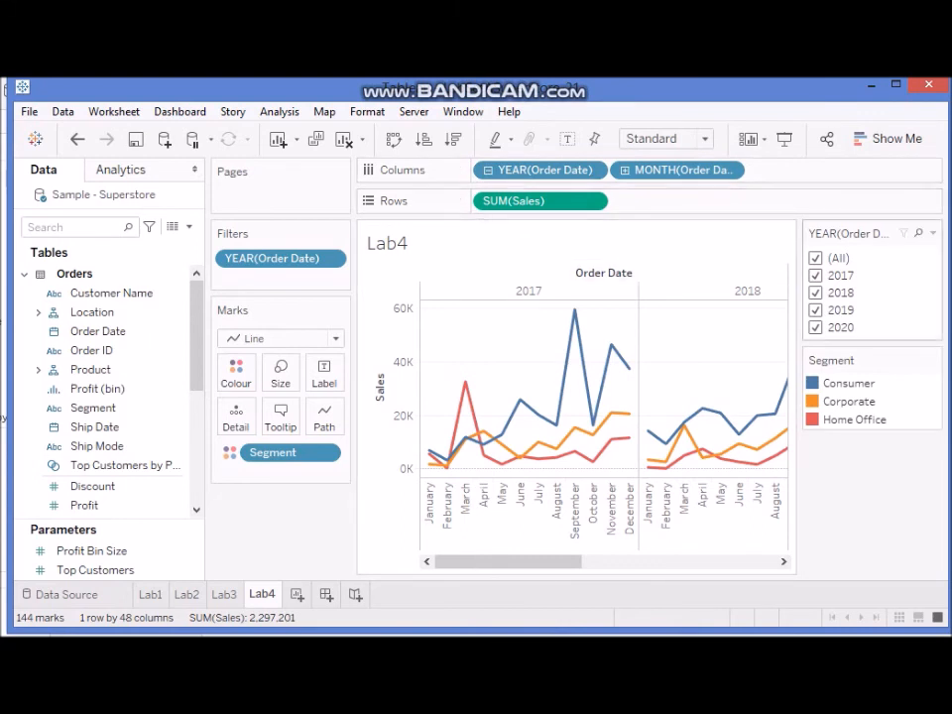
click(815, 274)
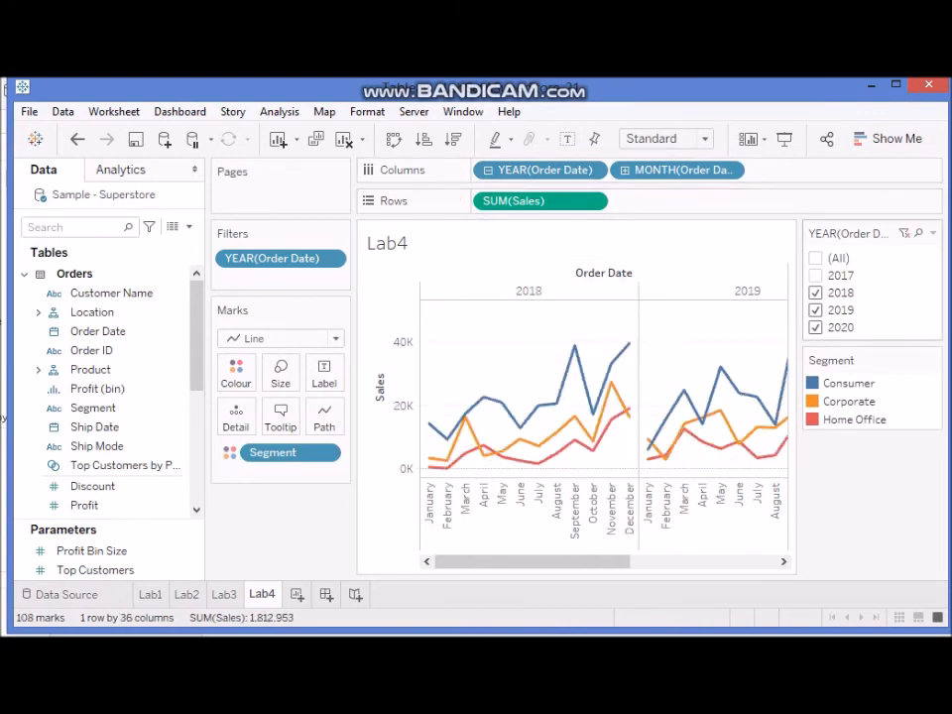
click(815, 292)
click(815, 309)
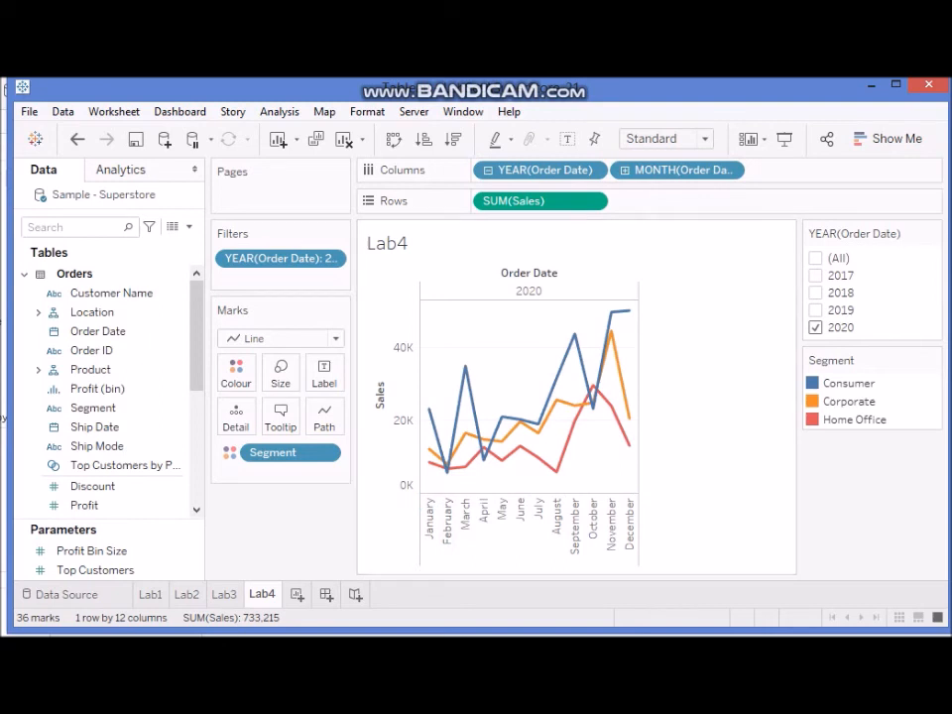
Step: Switch the year filter to include only 2019
click(815, 310)
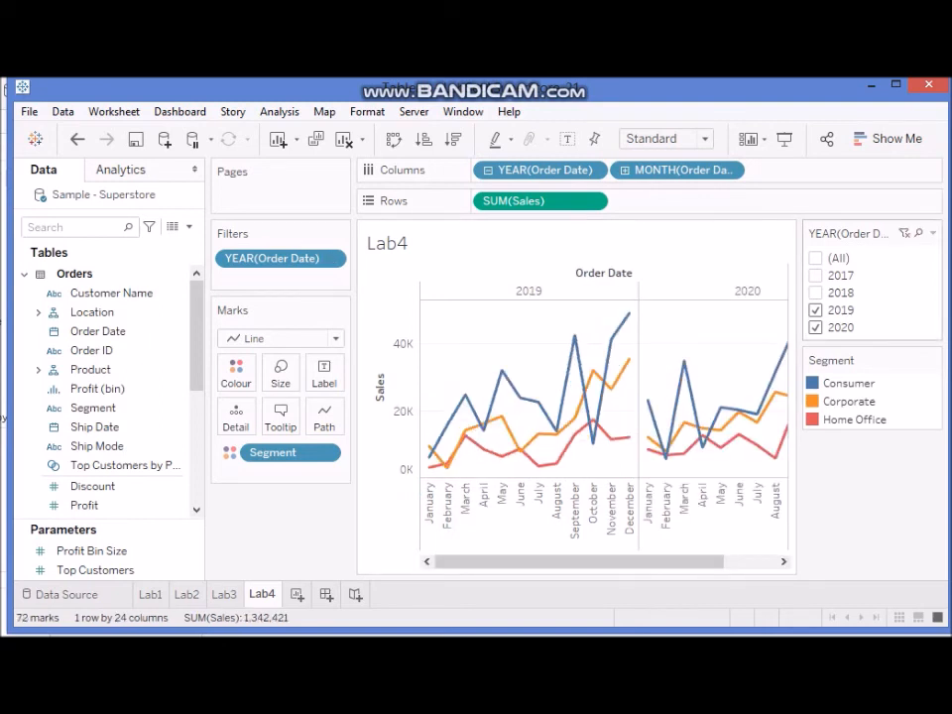
click(815, 327)
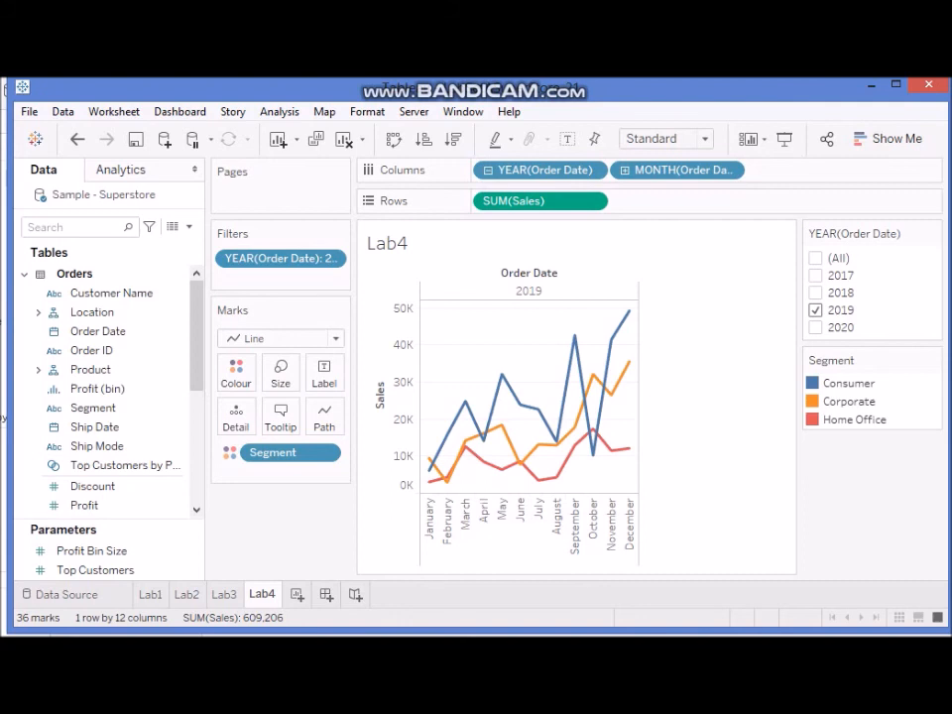
mouse_move(482, 460)
Step: View the Lab3 worksheet and return to Lab4
key(ctrl+shift+Tab)
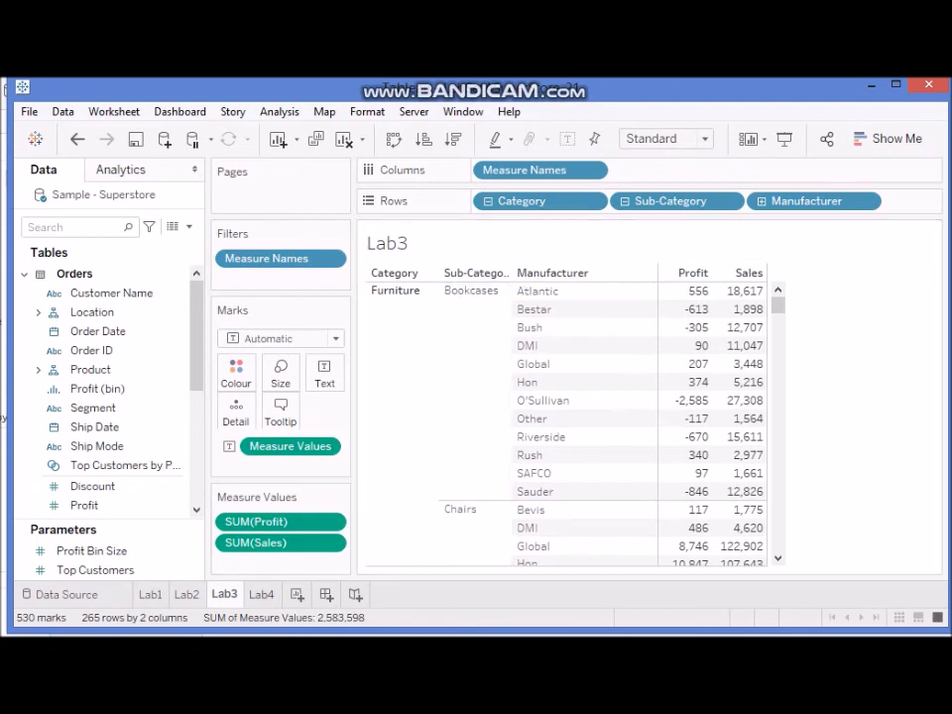
key(ctrl+Tab)
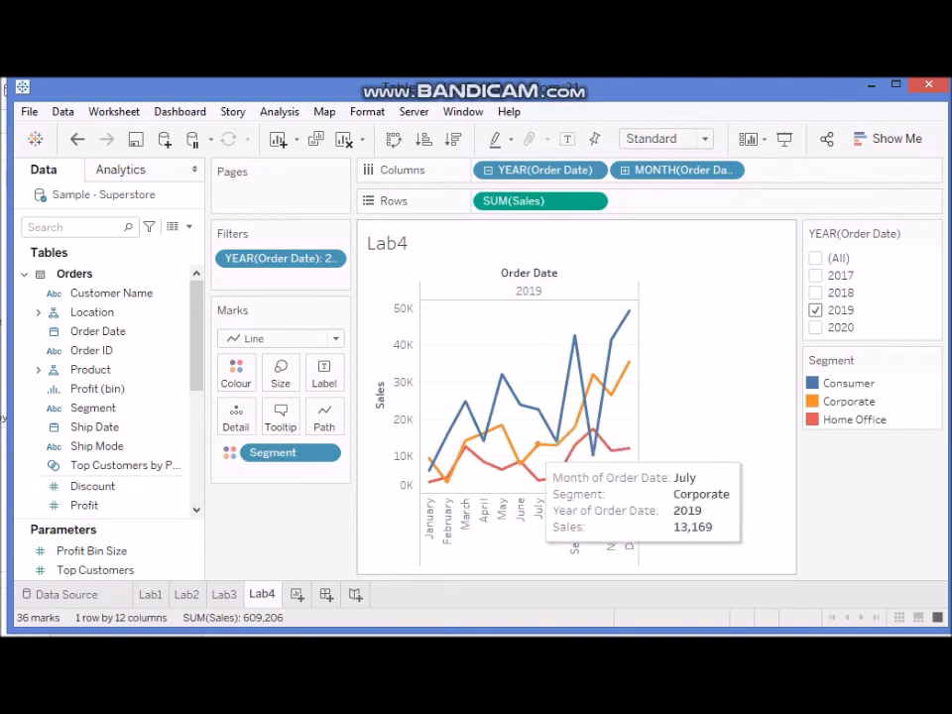